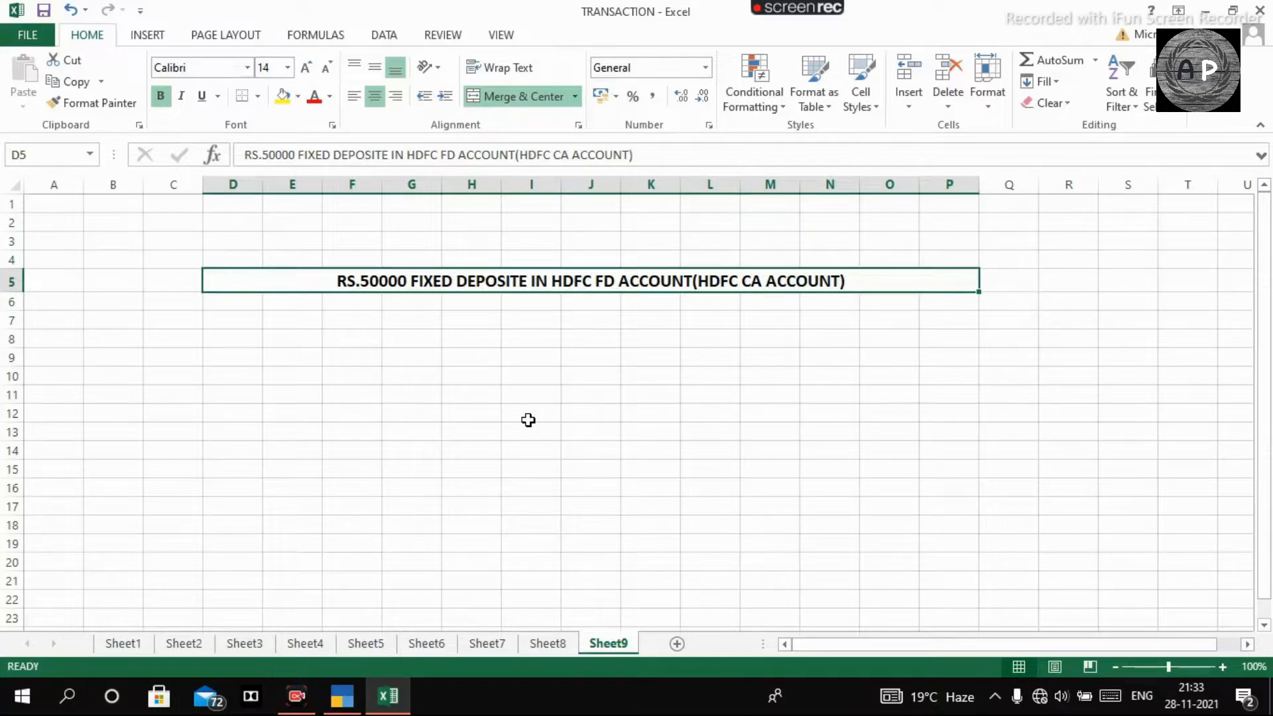
Examine the fixed deposit transaction written in the merged cell D5 on Sheet9, including the amount and both HDFC accounts
{"action": "left_click", "coordinate": [494, 362]}
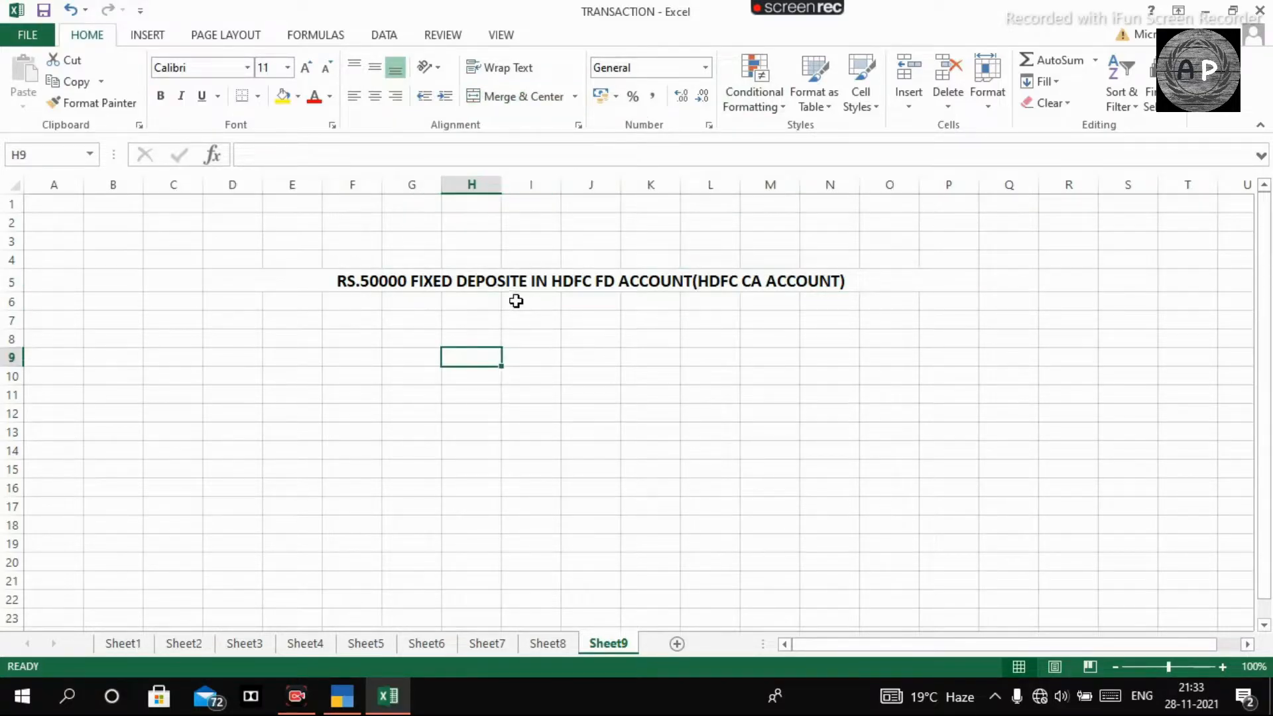
{"action": "left_click", "coordinate": [440, 281]}
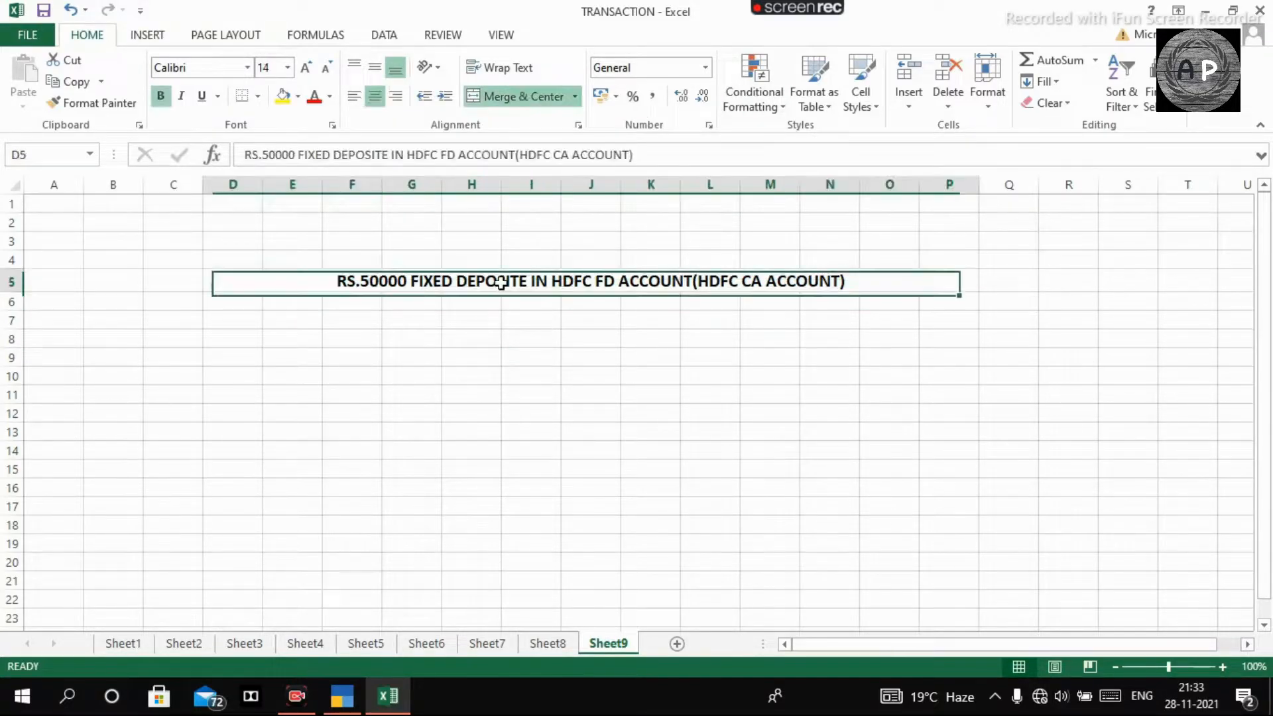
{"action": "left_click", "coordinate": [434, 357]}
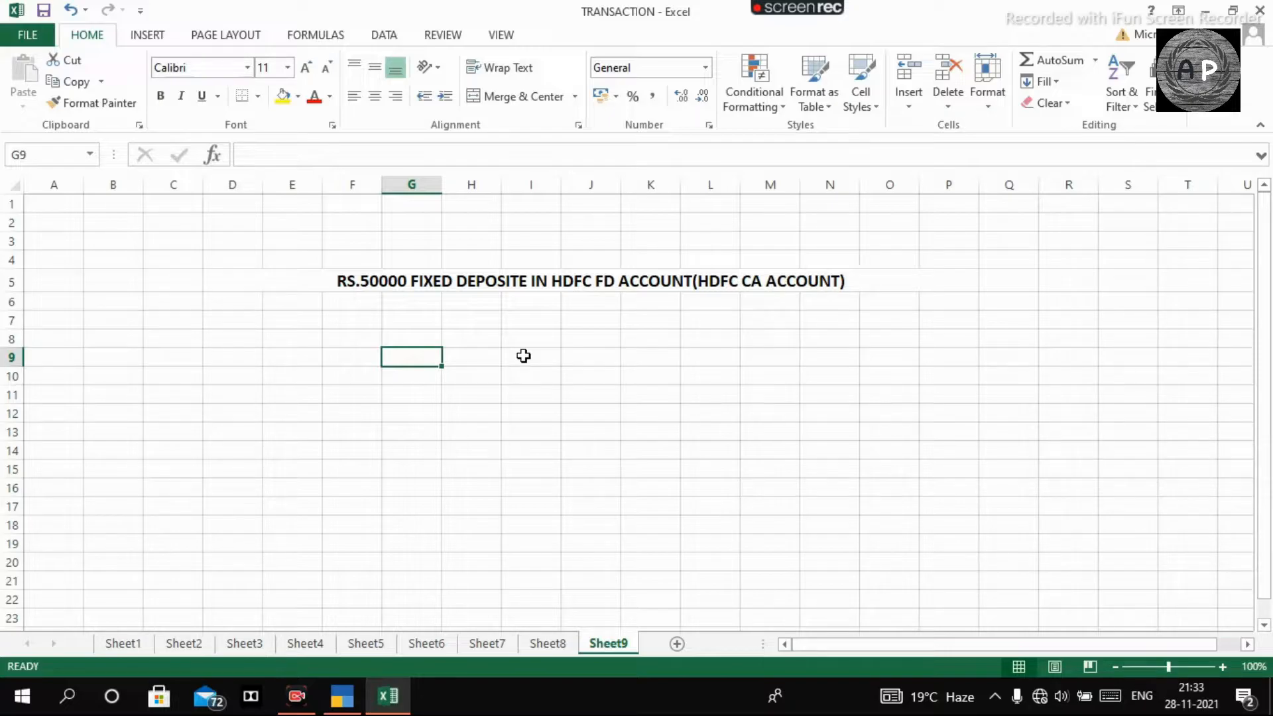
{"action": "left_click", "coordinate": [773, 279]}
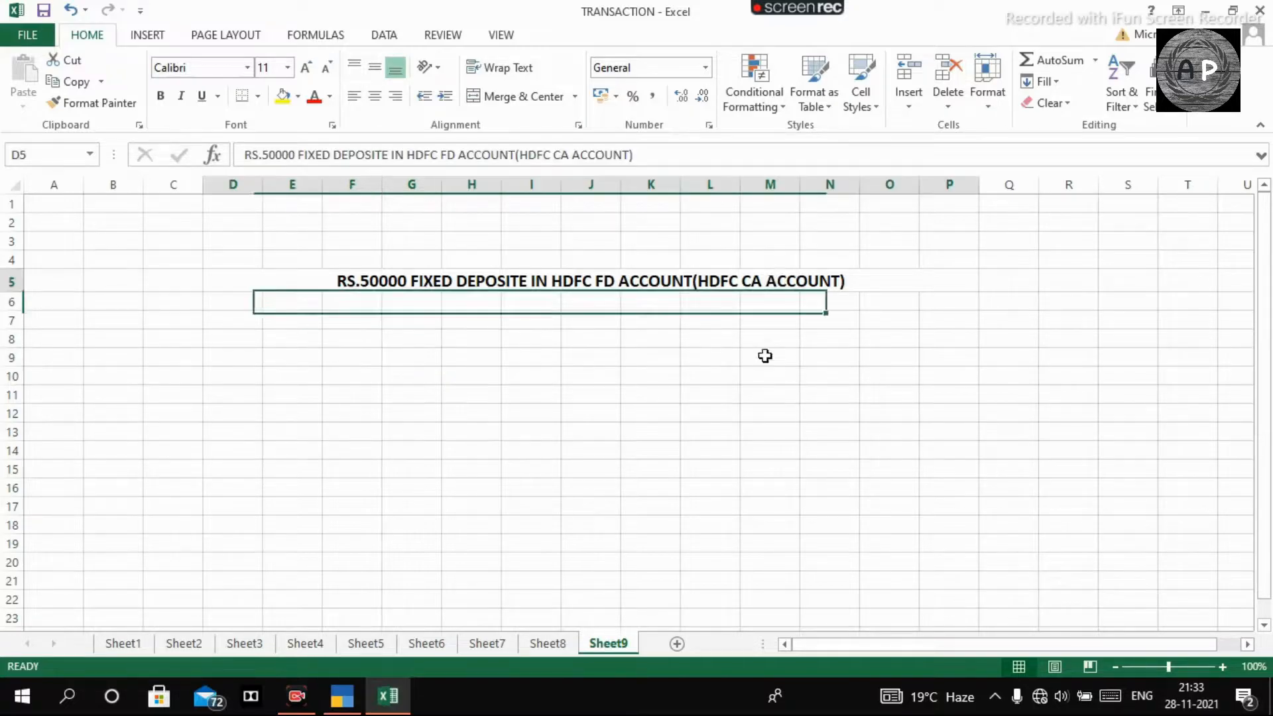
{"action": "left_click", "coordinate": [745, 356]}
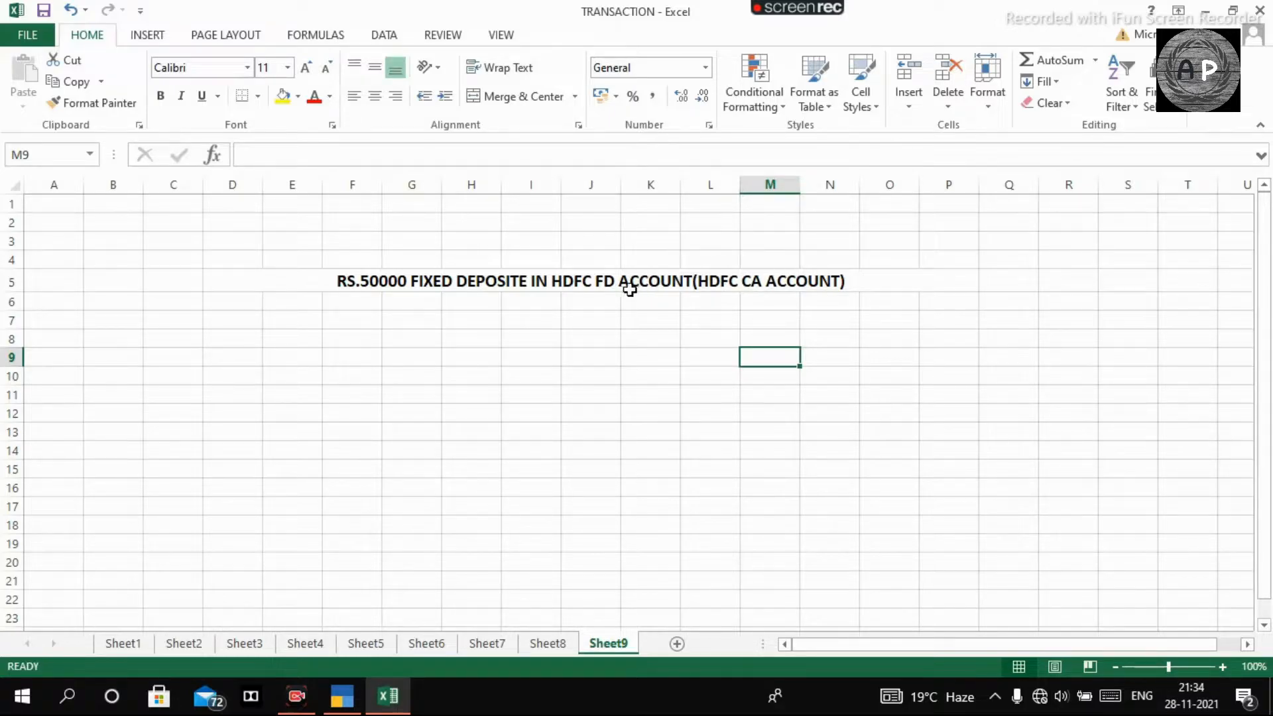
{"action": "left_click", "coordinate": [600, 286]}
{"action": "left_click", "coordinate": [478, 381]}
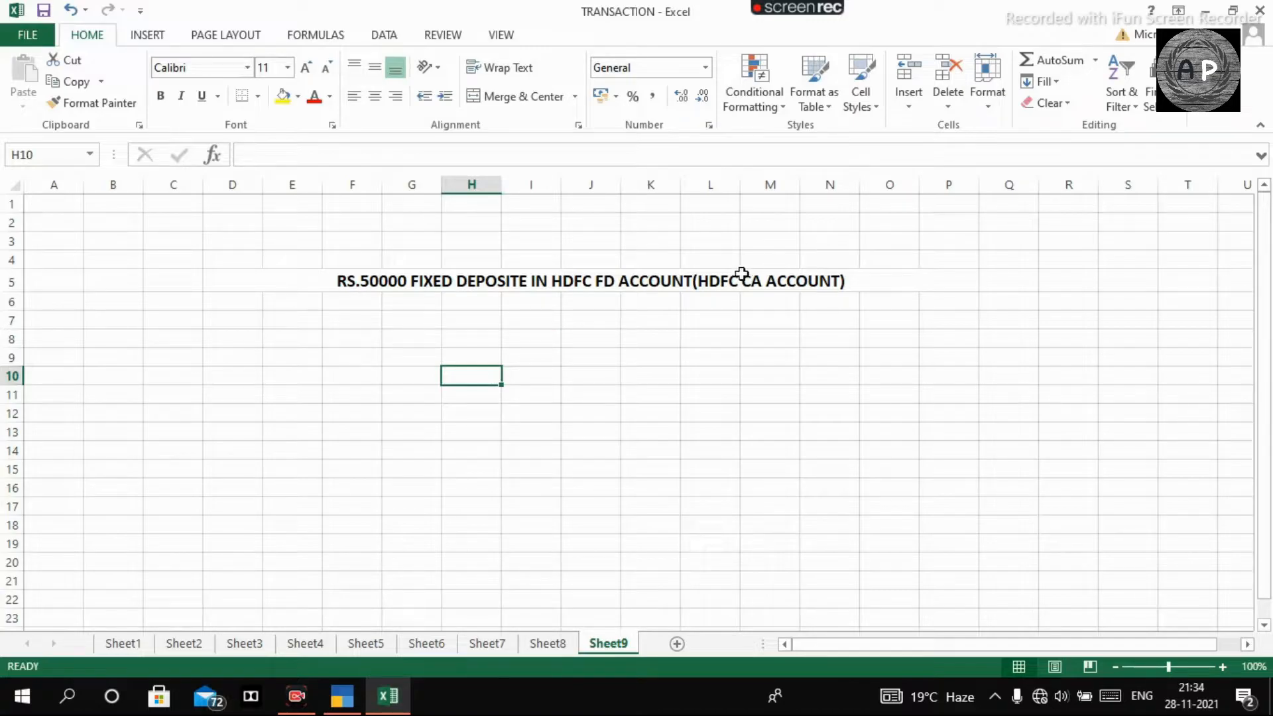
{"action": "left_click", "coordinate": [740, 276]}
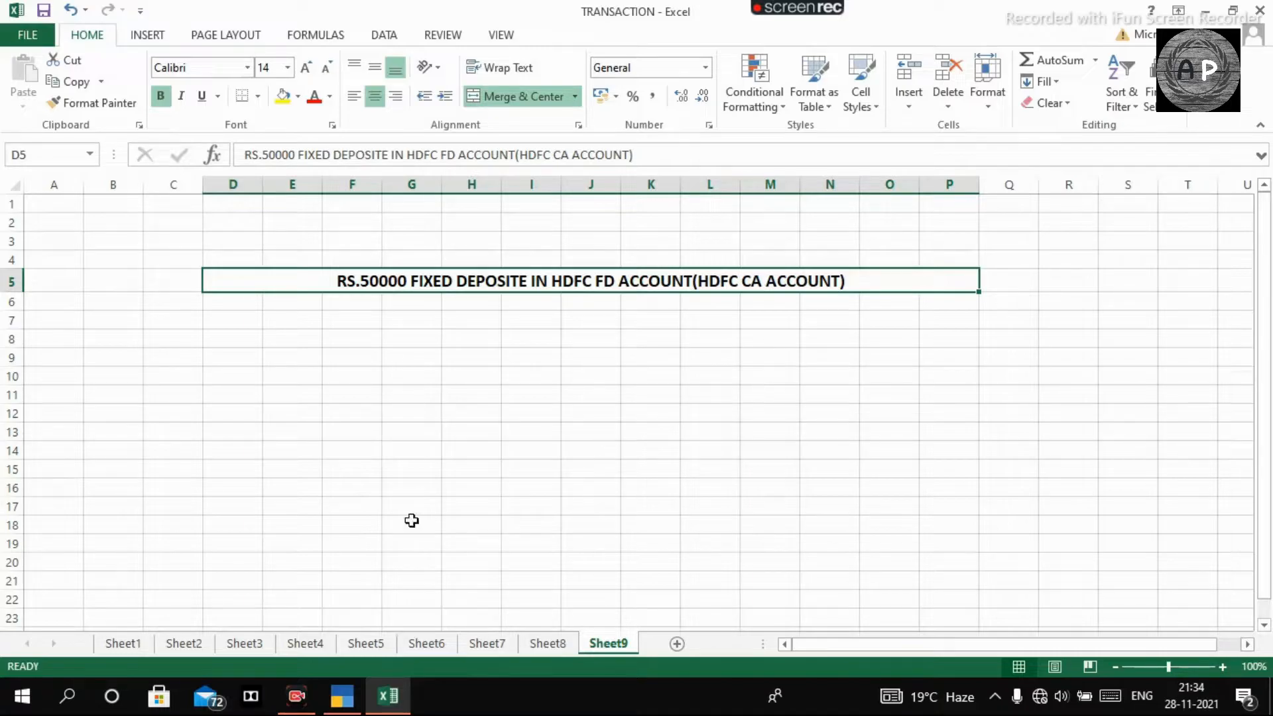
Switch to TallyPrime and, from a new payment voucher, create the debit ledger HDFC FD A/C under Investments
{"action": "left_click", "coordinate": [351, 697]}
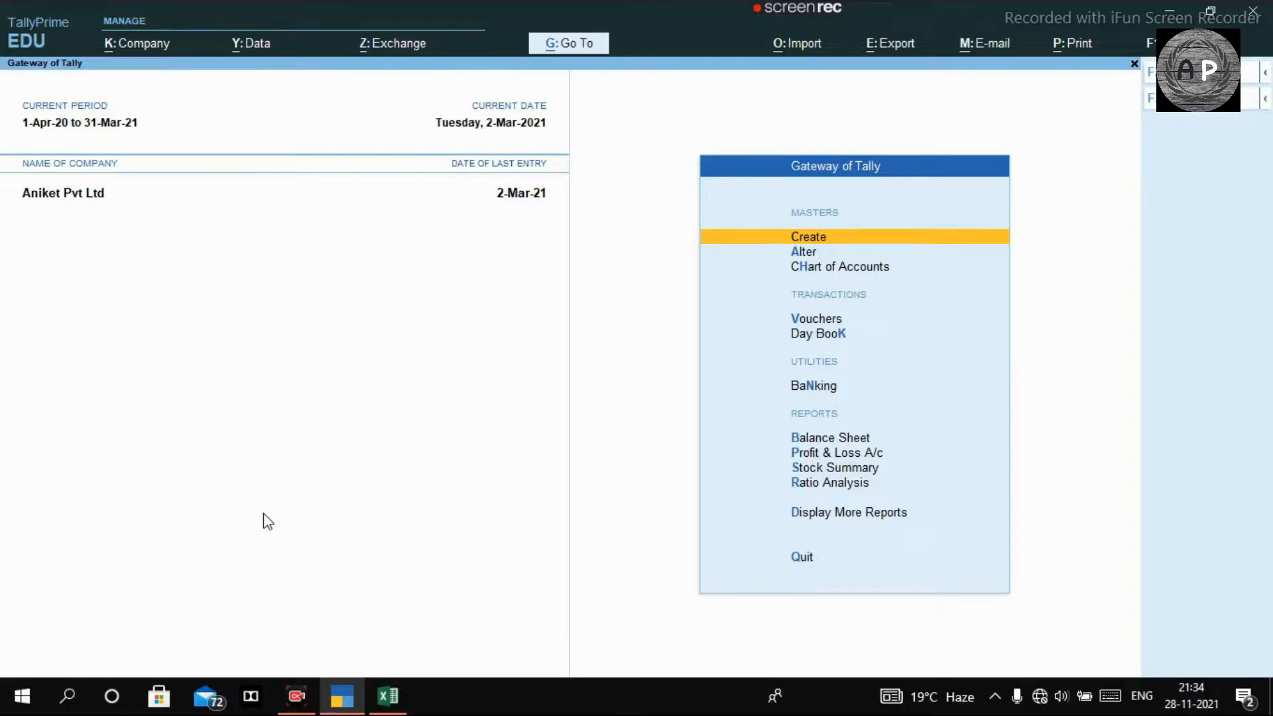
{"action": "key", "text": "v"}
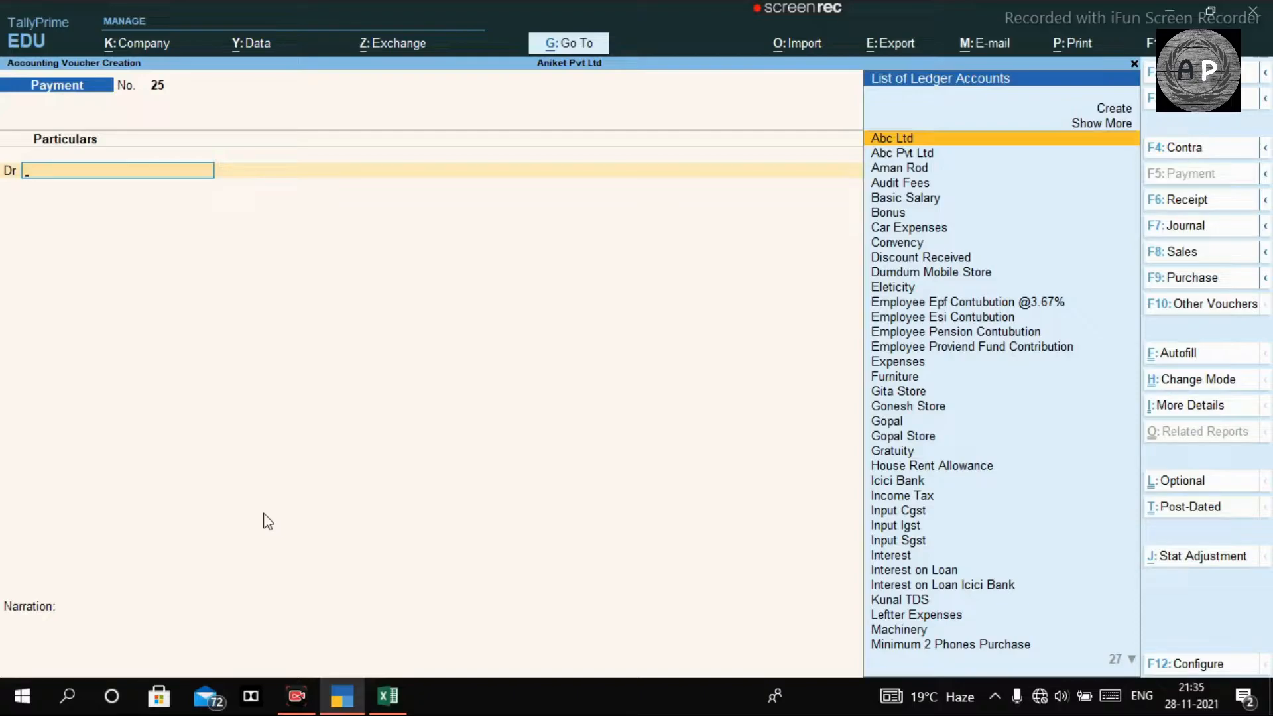
{"action": "key", "text": "alt+c"}
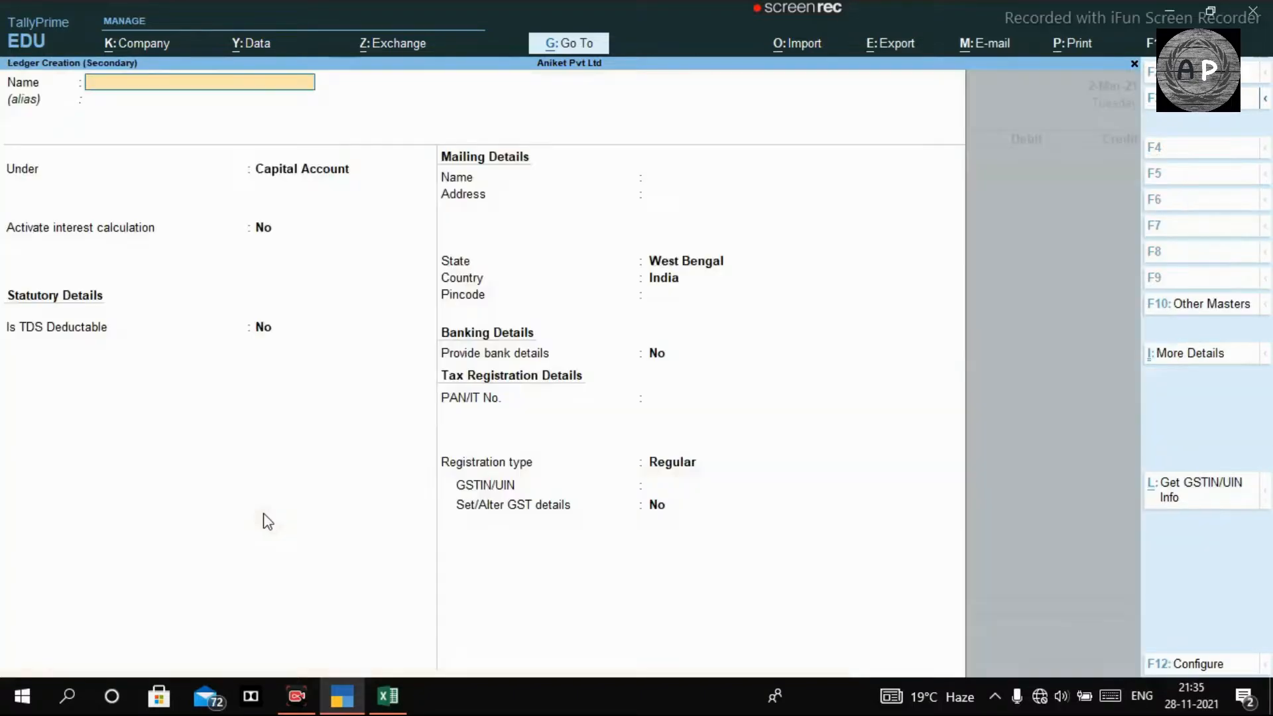
{"action": "type", "text": "HDFC FD A/C"}
{"action": "key", "text": "Return"}
{"action": "type", "text": "I"}
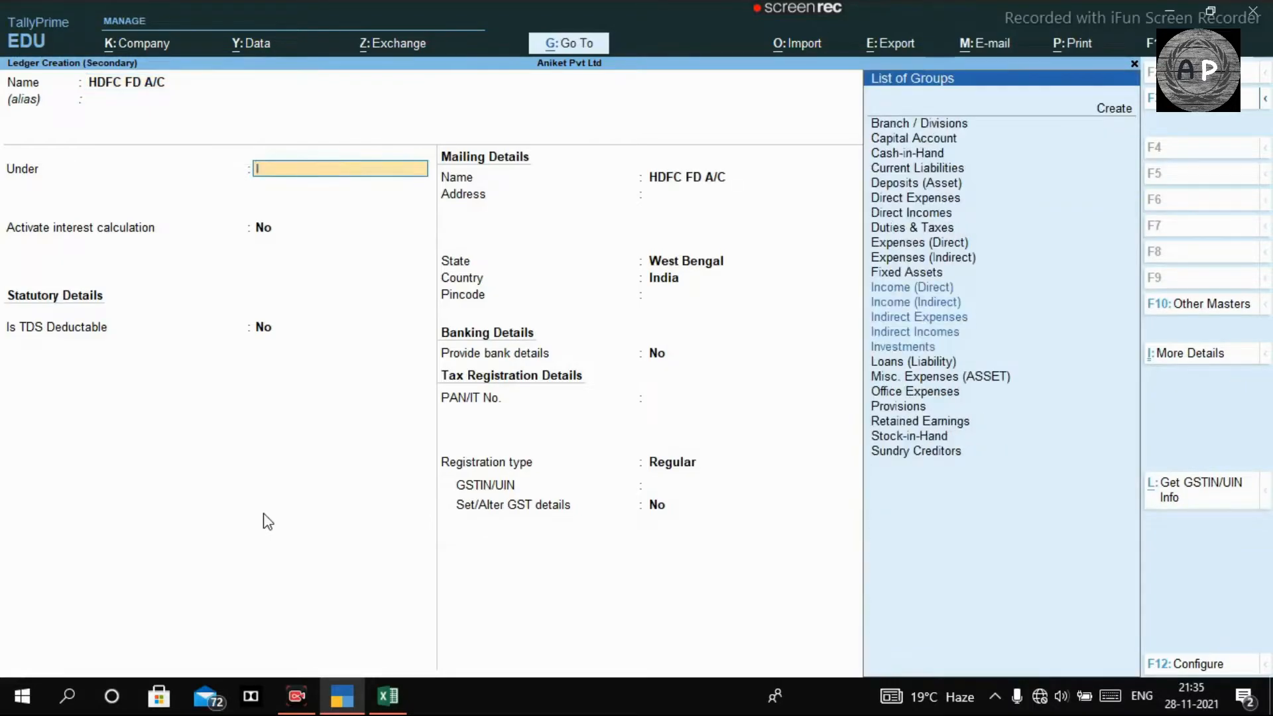
{"action": "type", "text": "NV"}
{"action": "key", "text": "Return"}
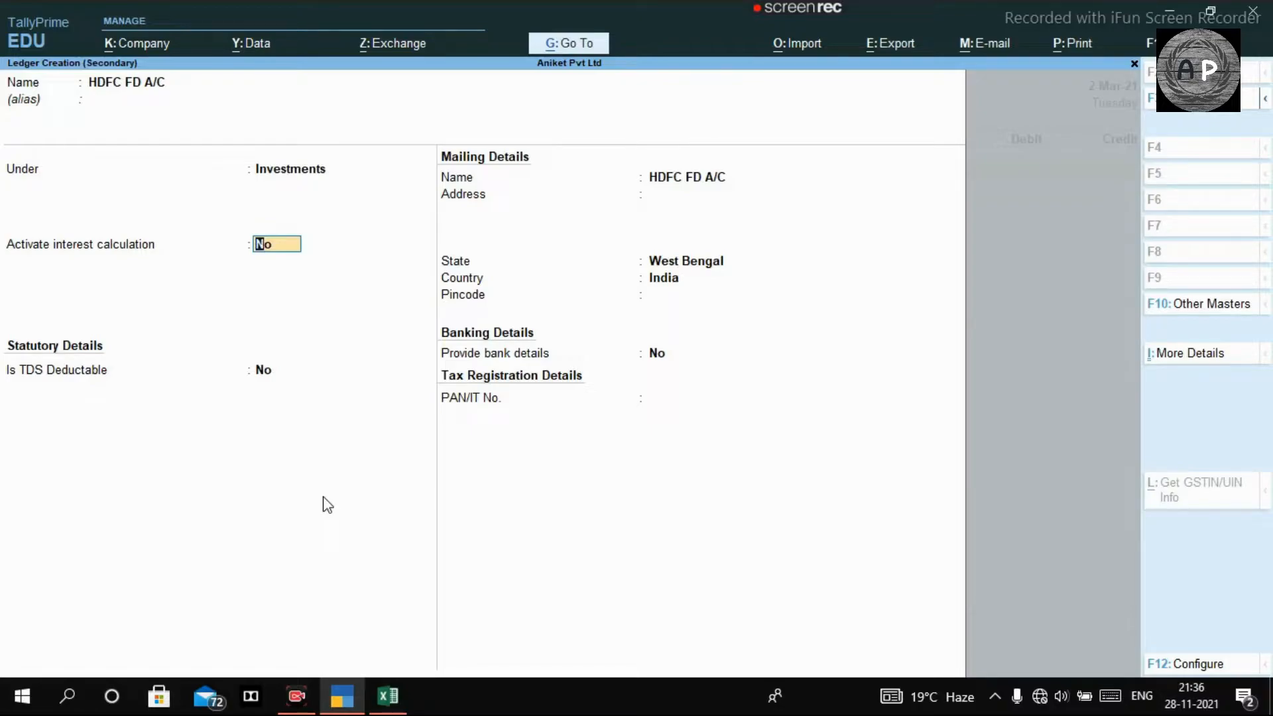
{"action": "key", "text": "Return"}
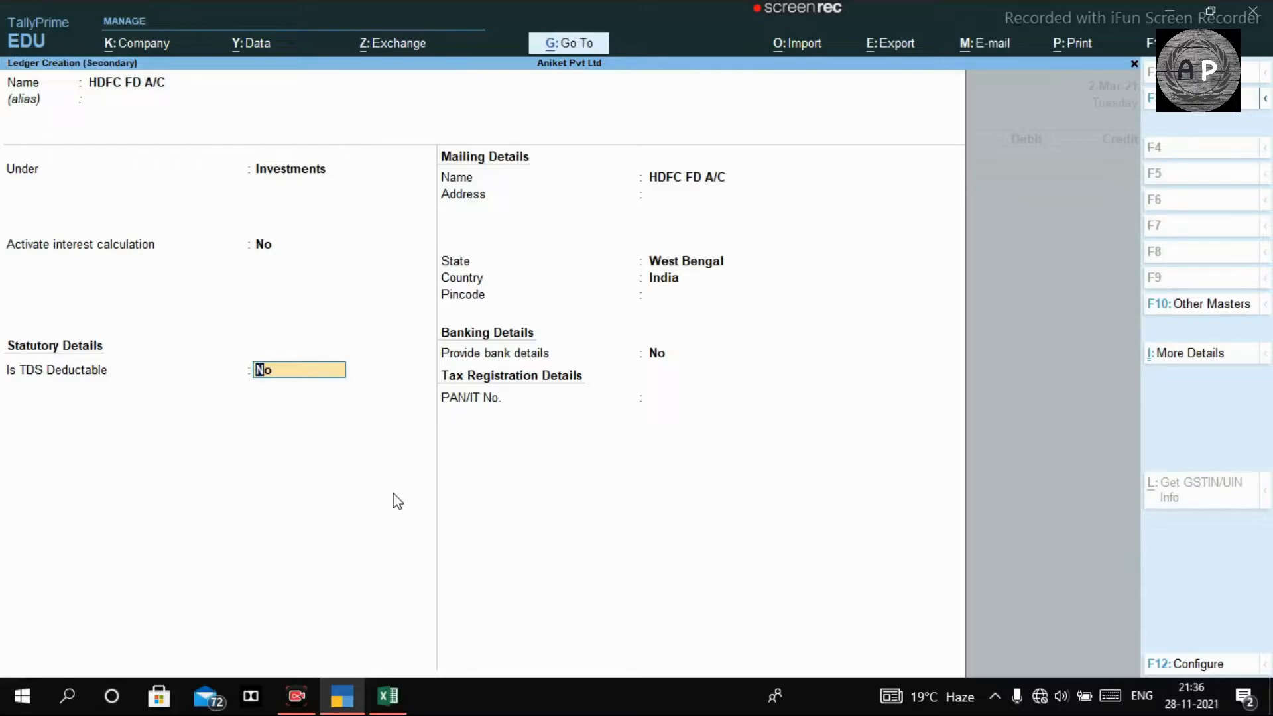
{"action": "key", "text": "ctrl"}
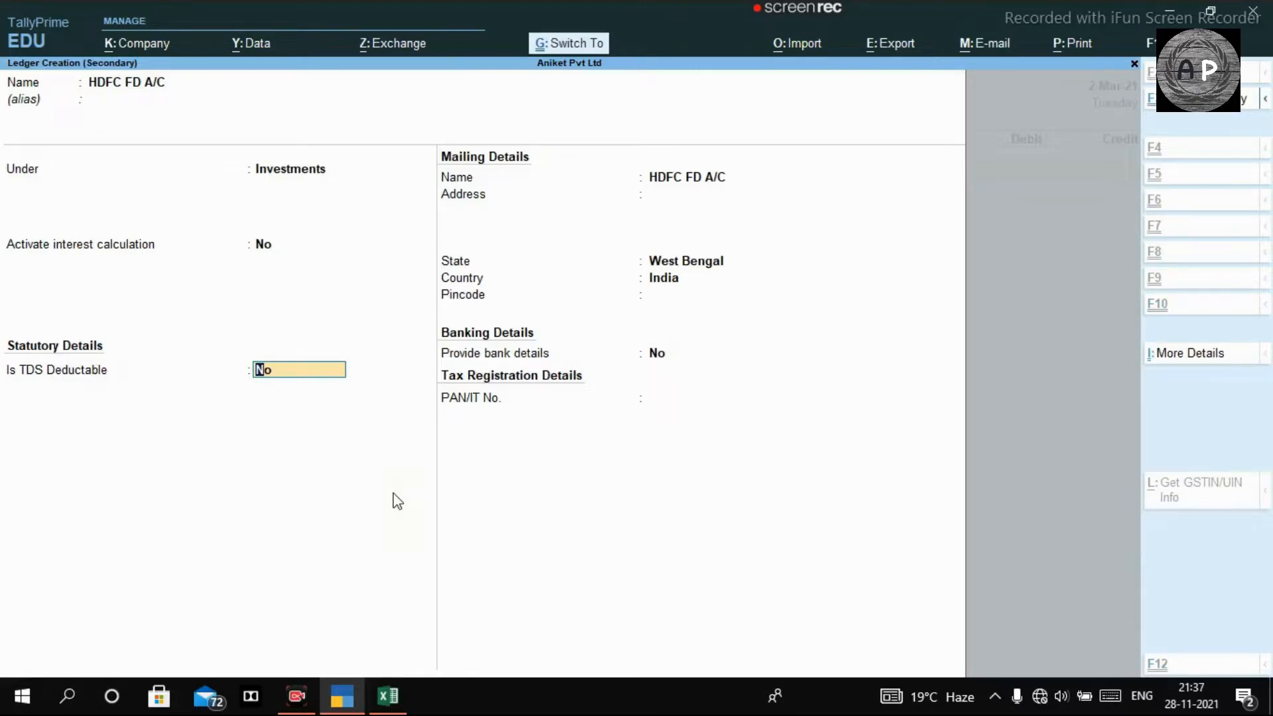
{"action": "key", "text": "ctrl+a"}
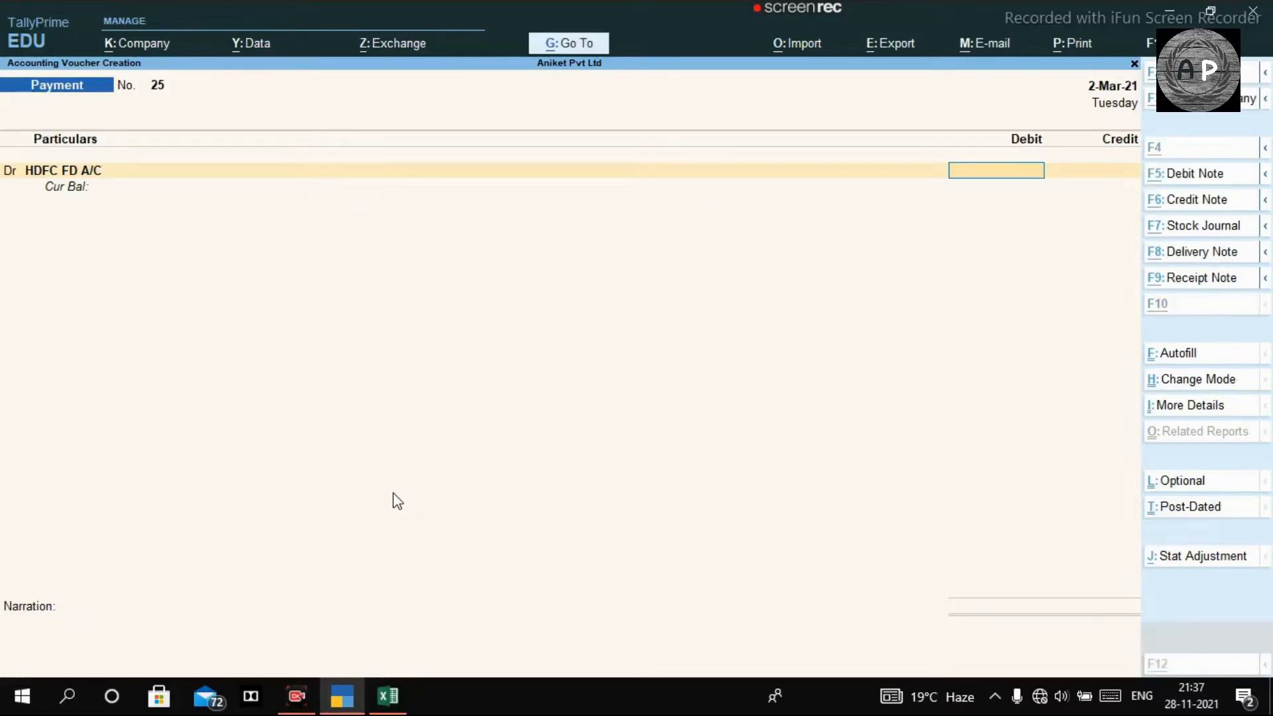
Debit HDFC FD A/C with 50000 in the payment voucher, checking the amount against the Excel transaction
{"action": "key", "text": "alt+Tab"}
{"action": "key", "text": "alt+Tab"}
{"action": "type", "text": "50000"}
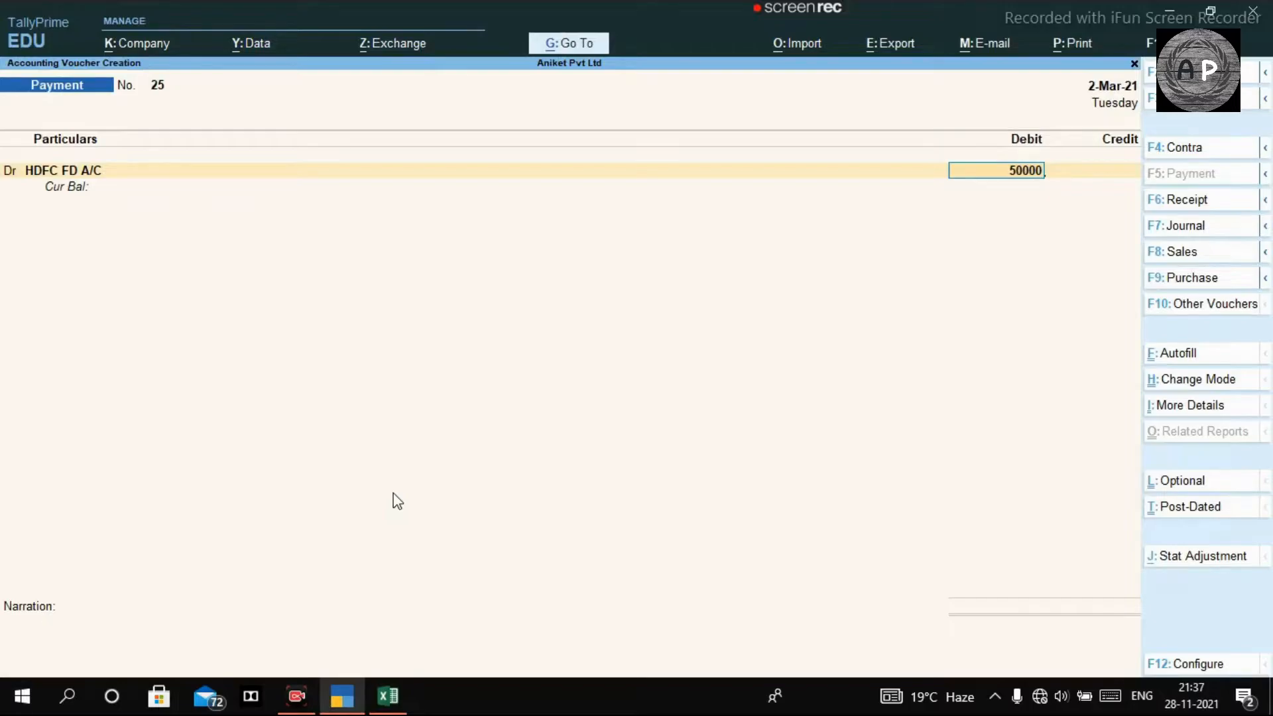
{"action": "key", "text": "Return"}
{"action": "key", "text": "Return"}
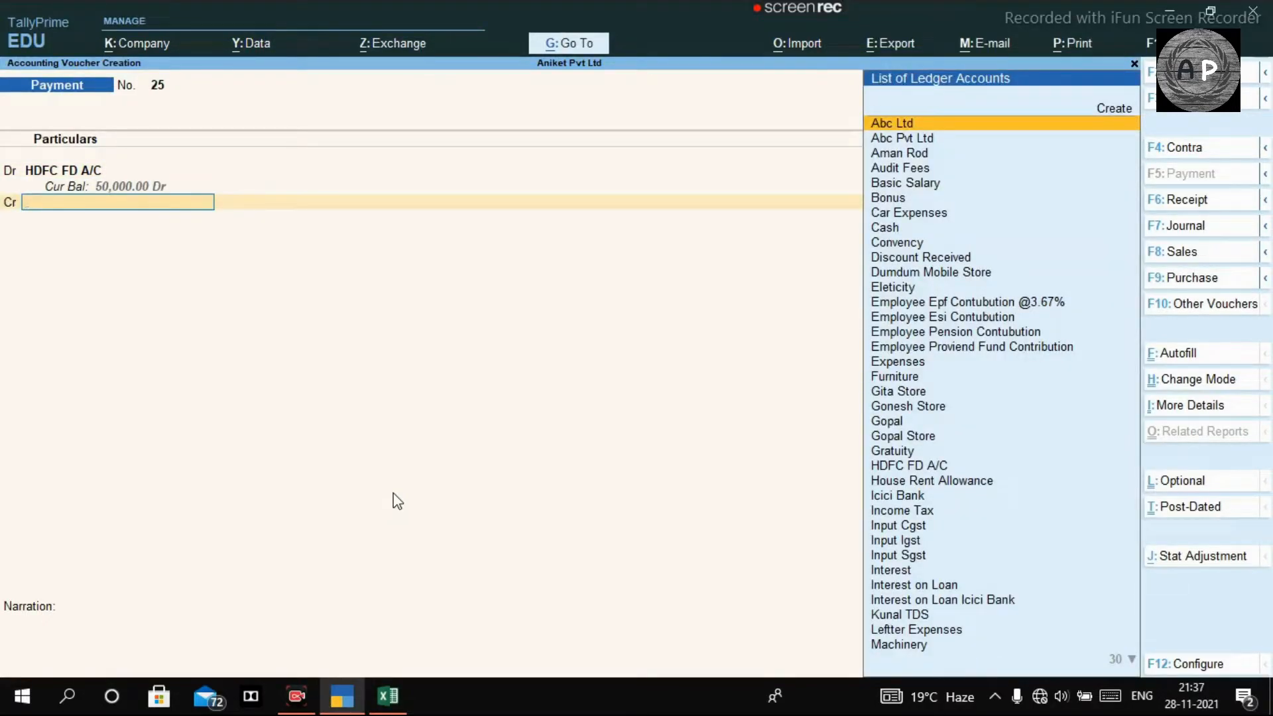
Check the paying account in the Excel sheet and start a credit ledger named HDFC CURRENT A/C under Bank Accounts
{"action": "key", "text": "alt+Tab"}
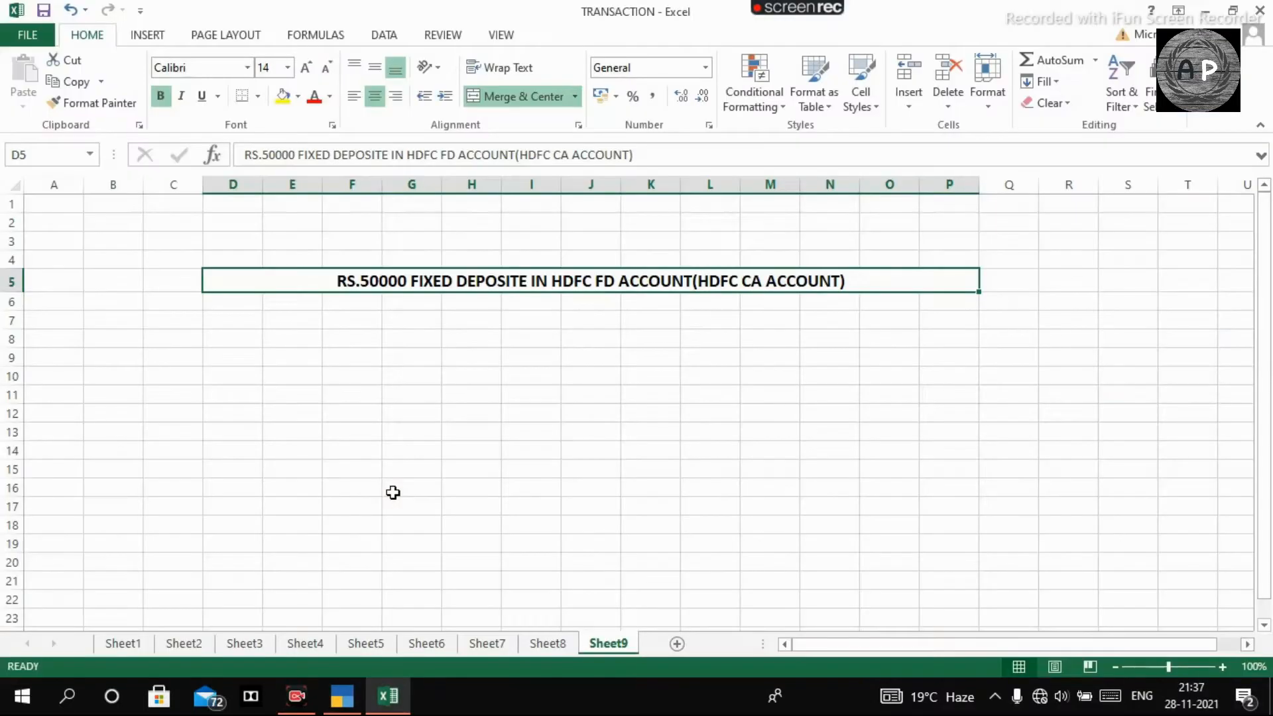
{"action": "key", "text": "alt+Tab"}
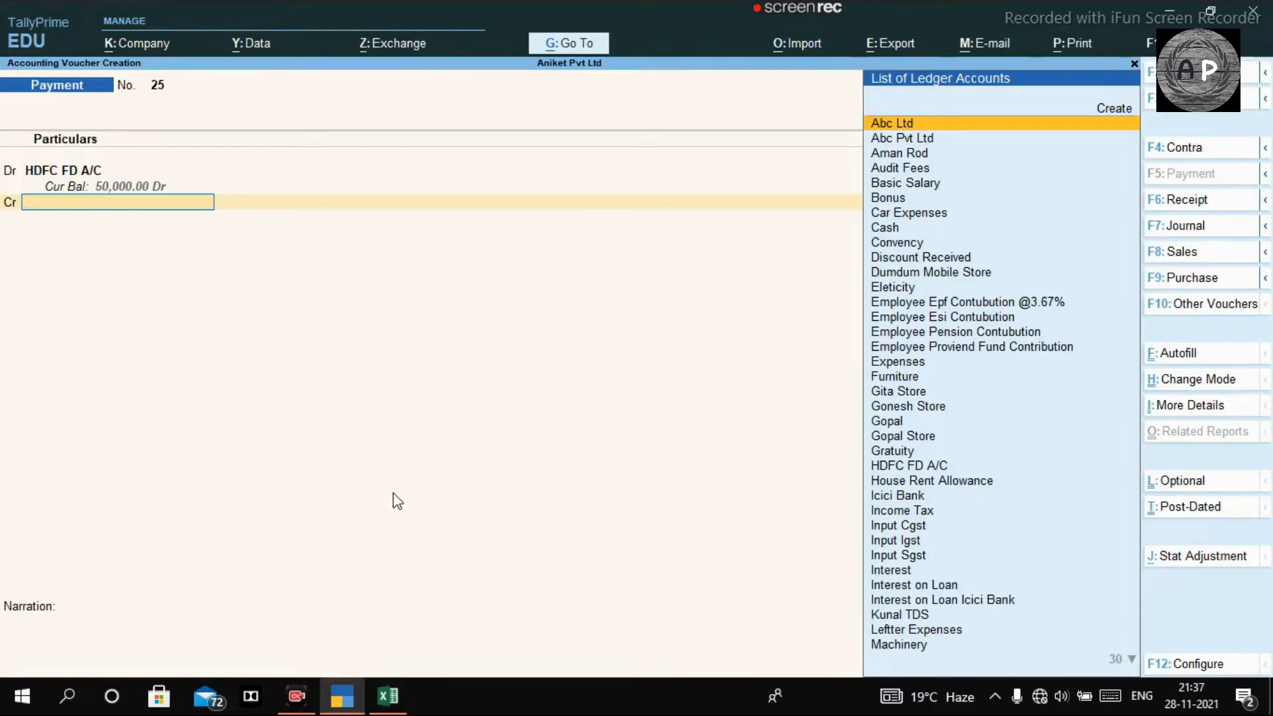
{"action": "key", "text": "alt+c"}
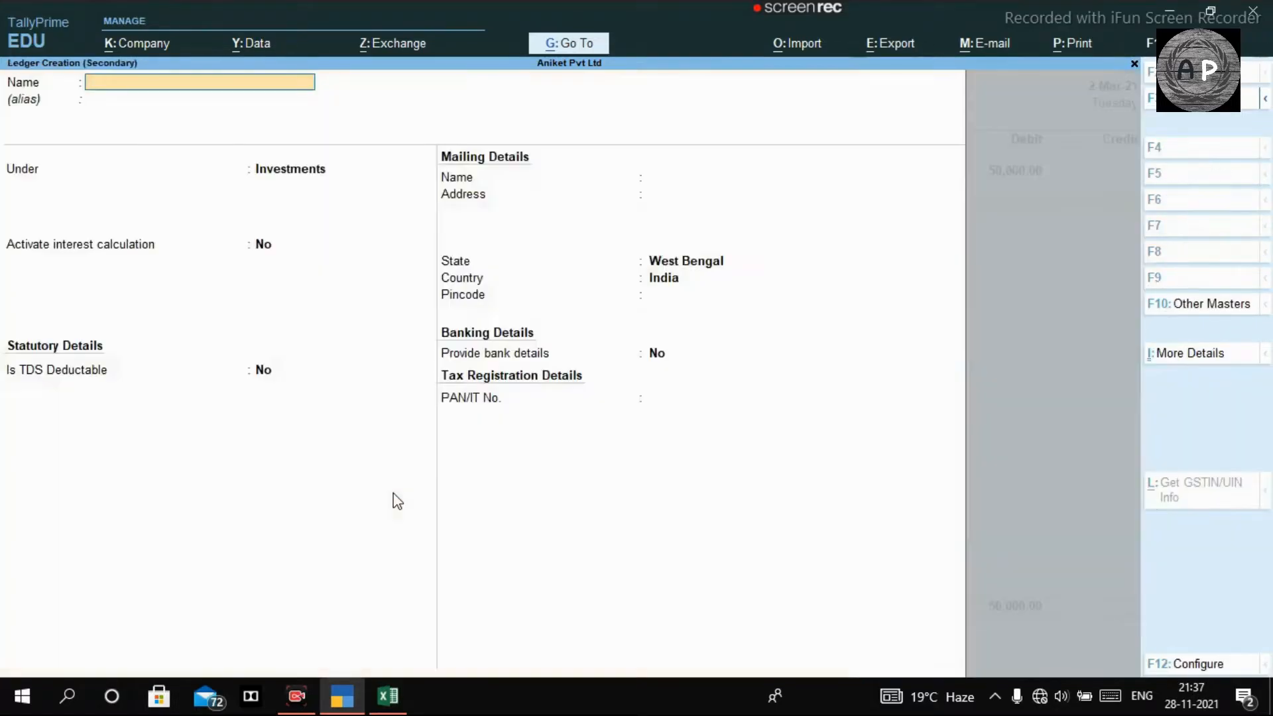
{"action": "type", "text": "HDFC CURRENT A"}
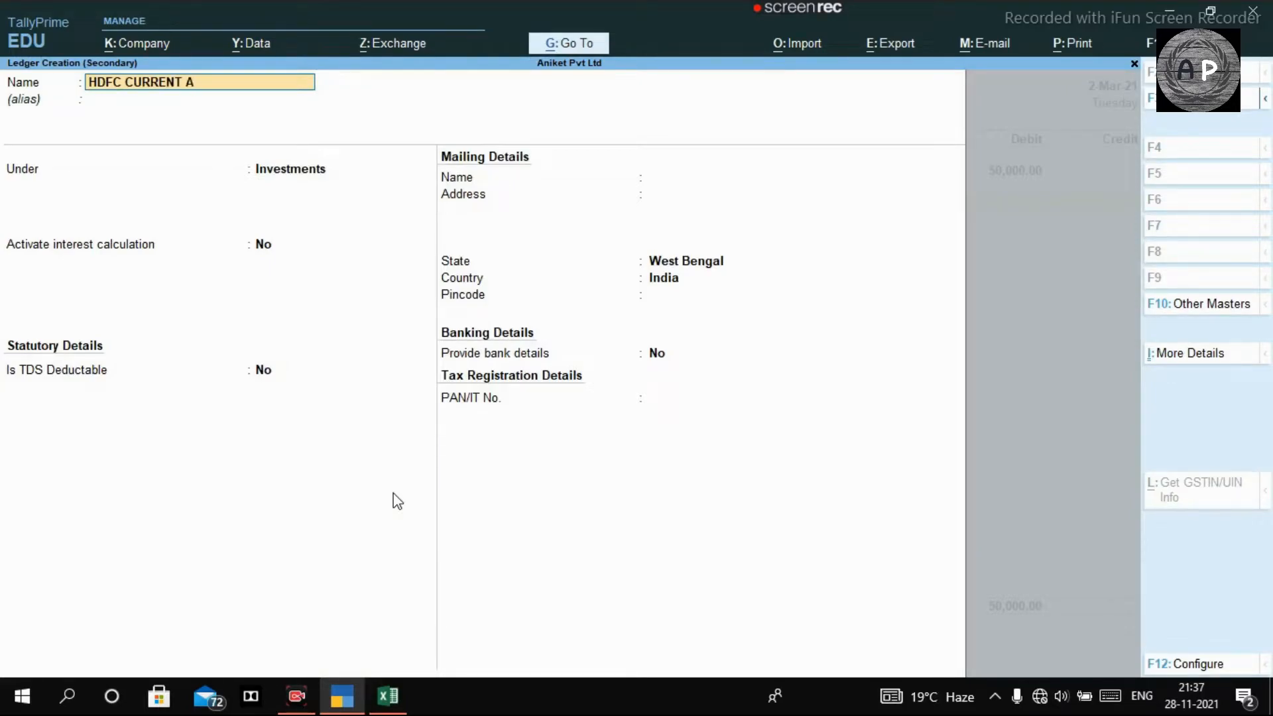
{"action": "type", "text": "/C"}
{"action": "key", "text": "Return"}
{"action": "key", "text": "Return"}
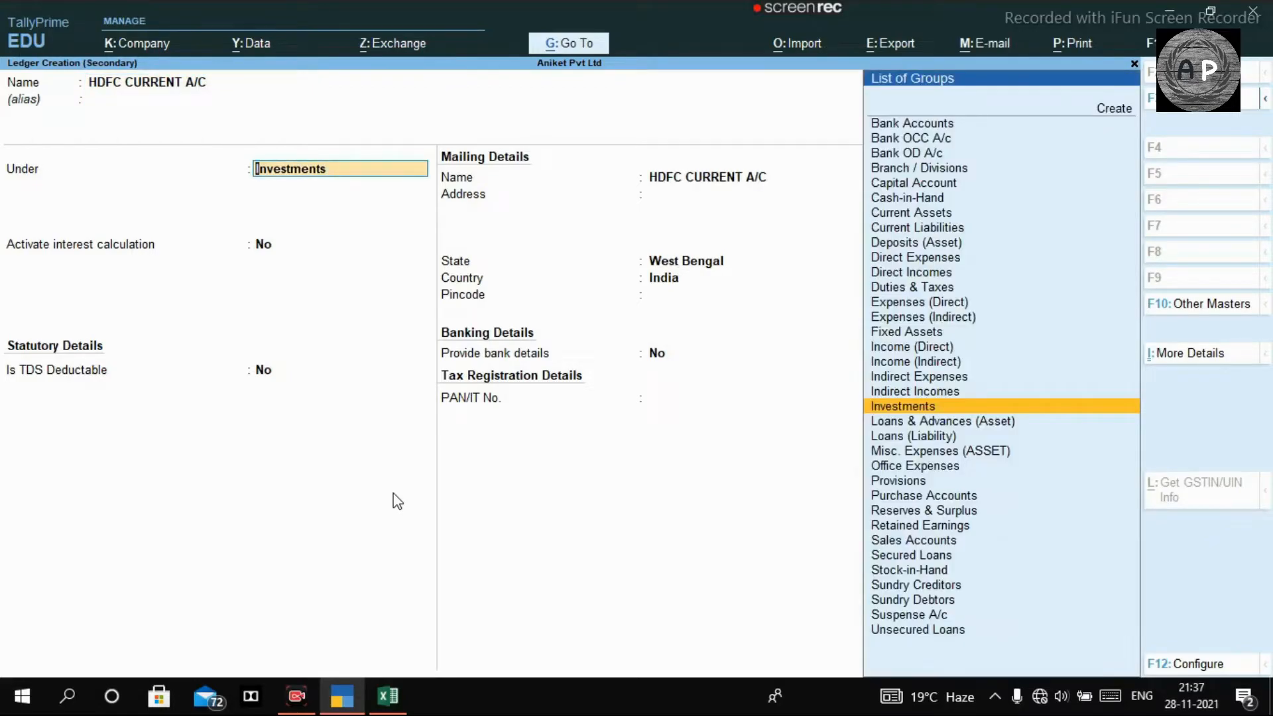
{"action": "type", "text": "BANK"}
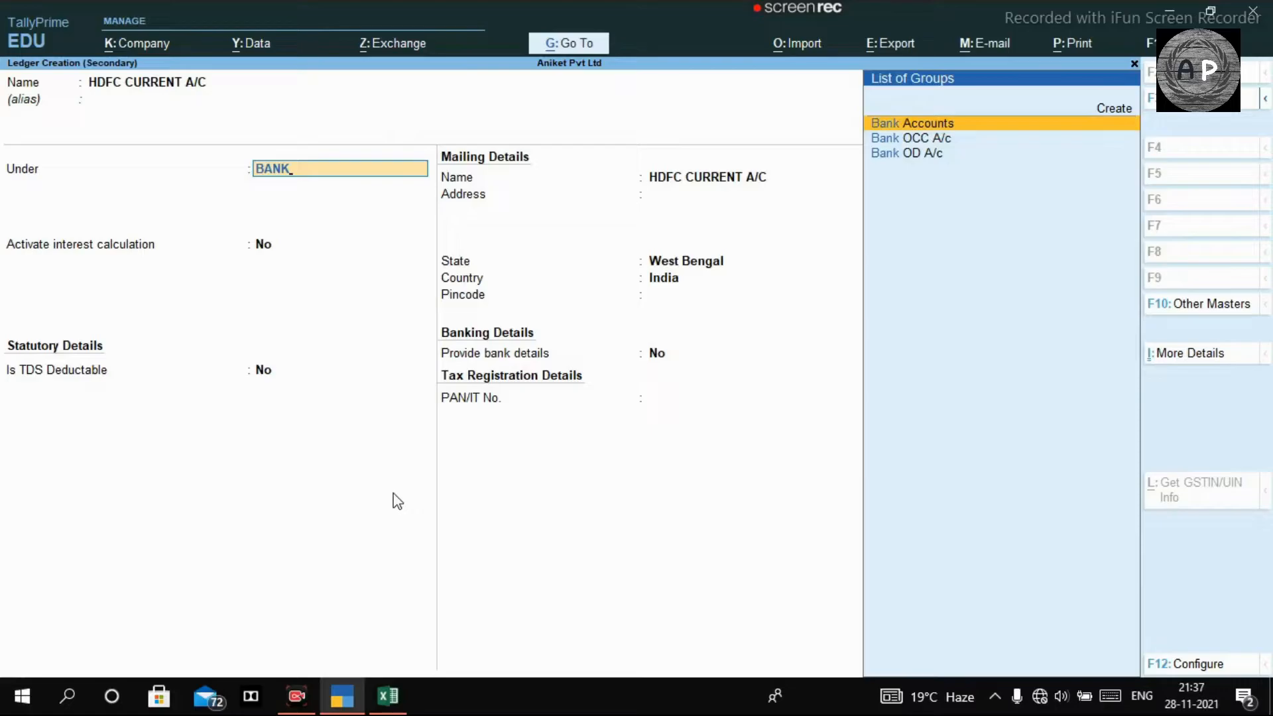
{"action": "key", "text": "Return"}
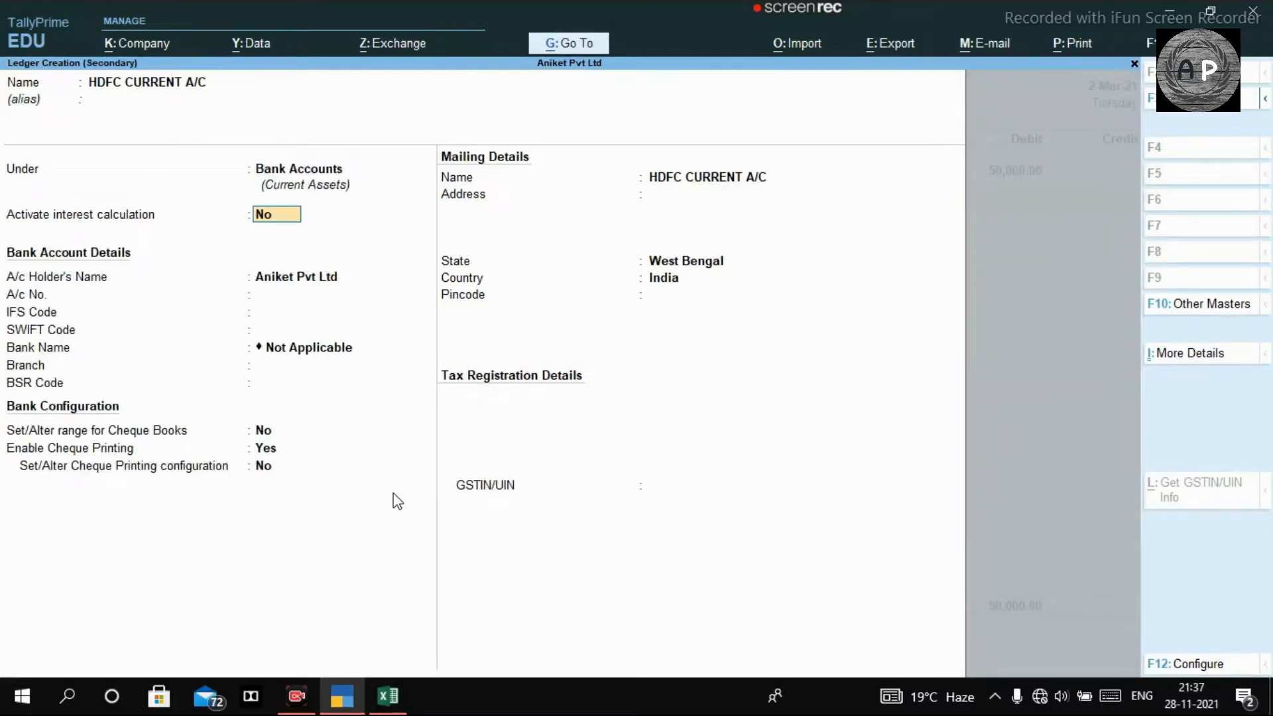
Keep the default bank, mailing and tax details for the HDFC CURRENT A/C ledger and save it into the voucher's credit line
{"action": "key", "text": "Return"}
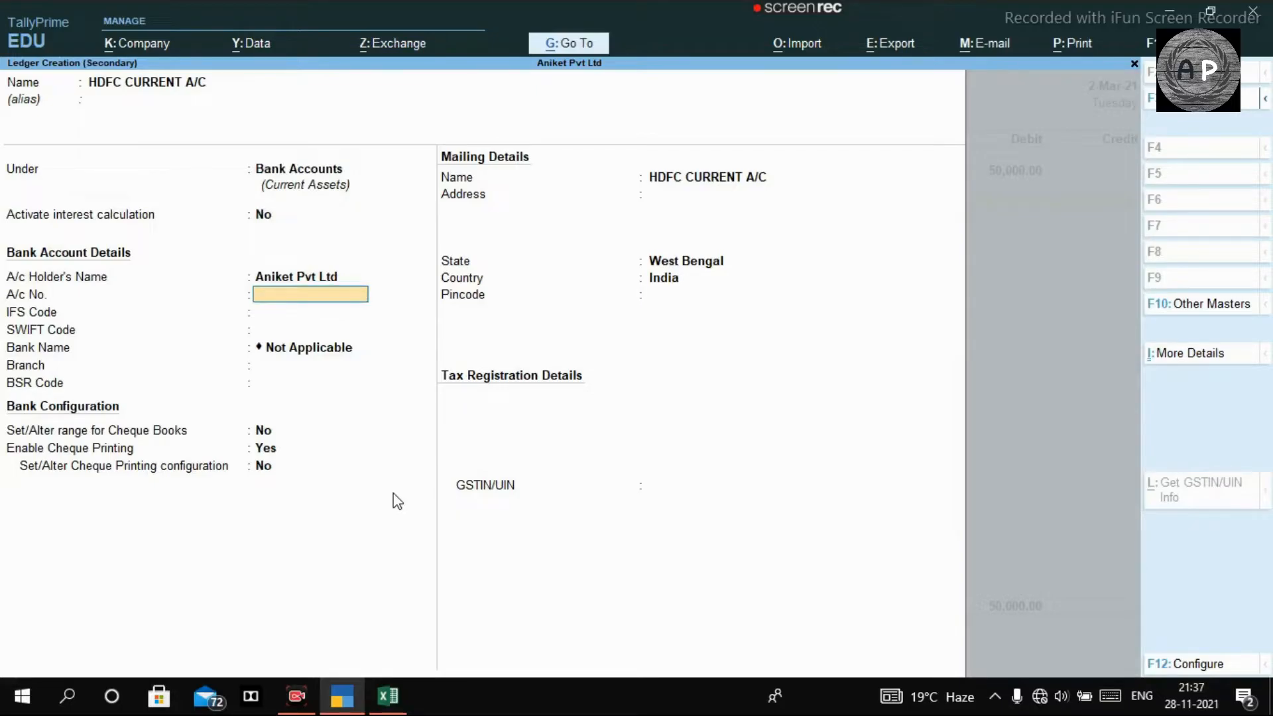
{"action": "key", "text": "Return"}
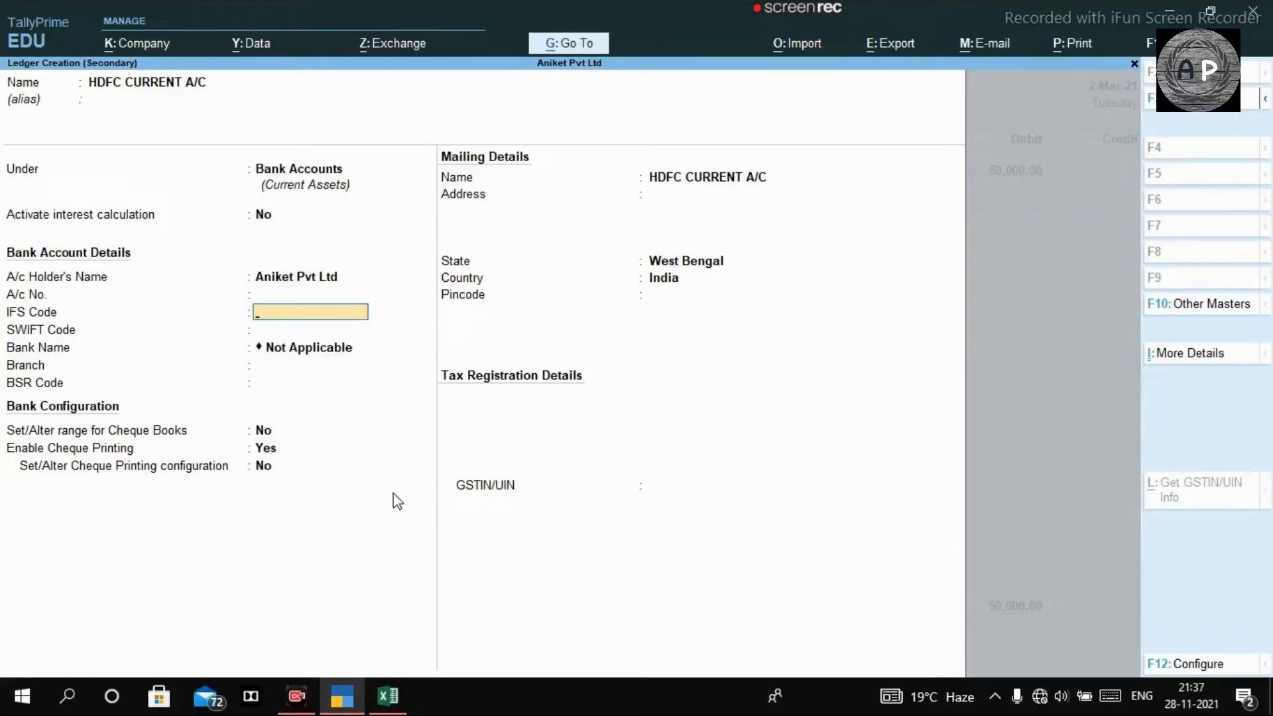
{"action": "key", "text": "Return"}
{"action": "key", "text": "Return"}
{"action": "key", "text": "Return"}
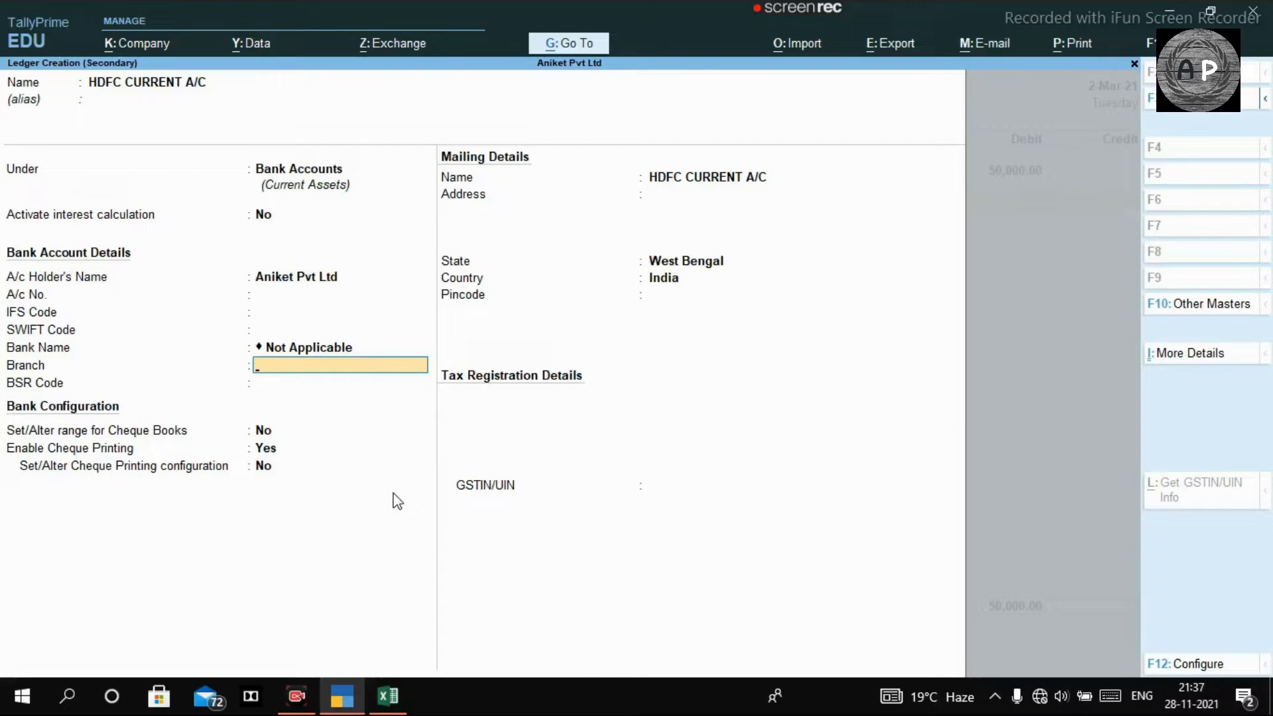
{"action": "key", "text": "Return"}
{"action": "key", "text": "Return"}
{"action": "key", "text": "Return"}
{"action": "key", "text": "Return"}
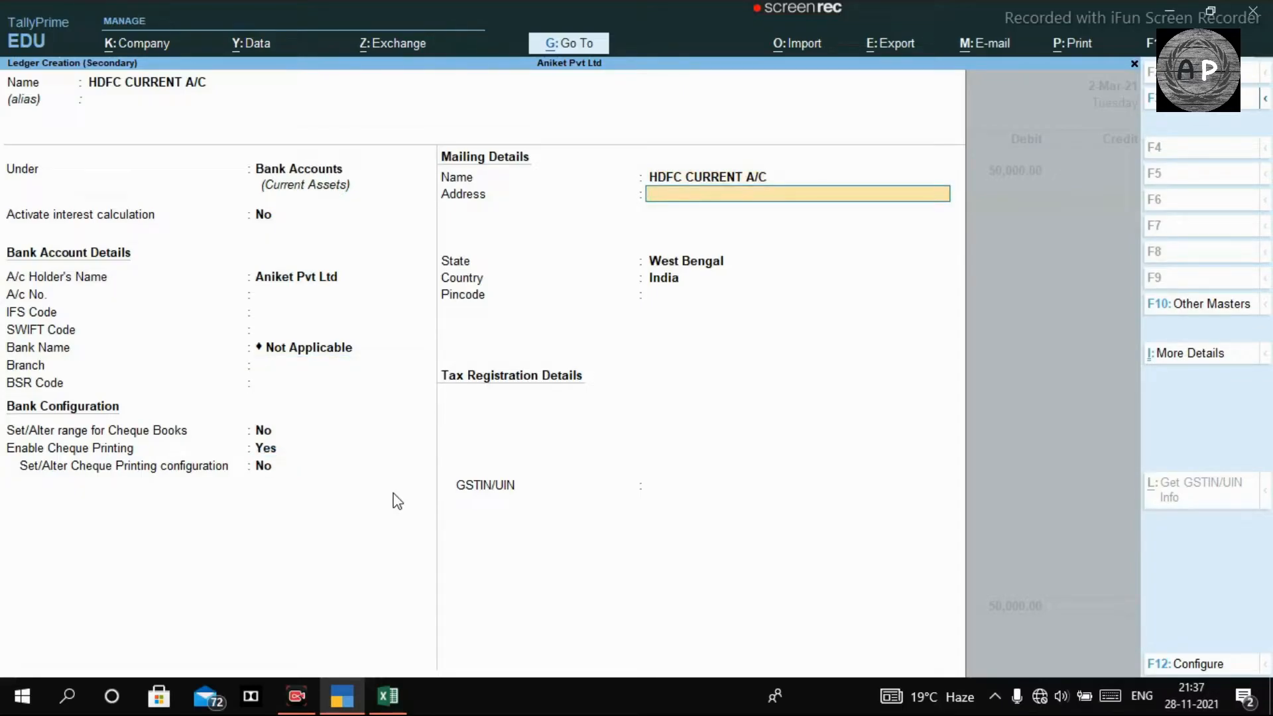
{"action": "key", "text": "Return"}
{"action": "key", "text": "Return"}
{"action": "key", "text": "Return"}
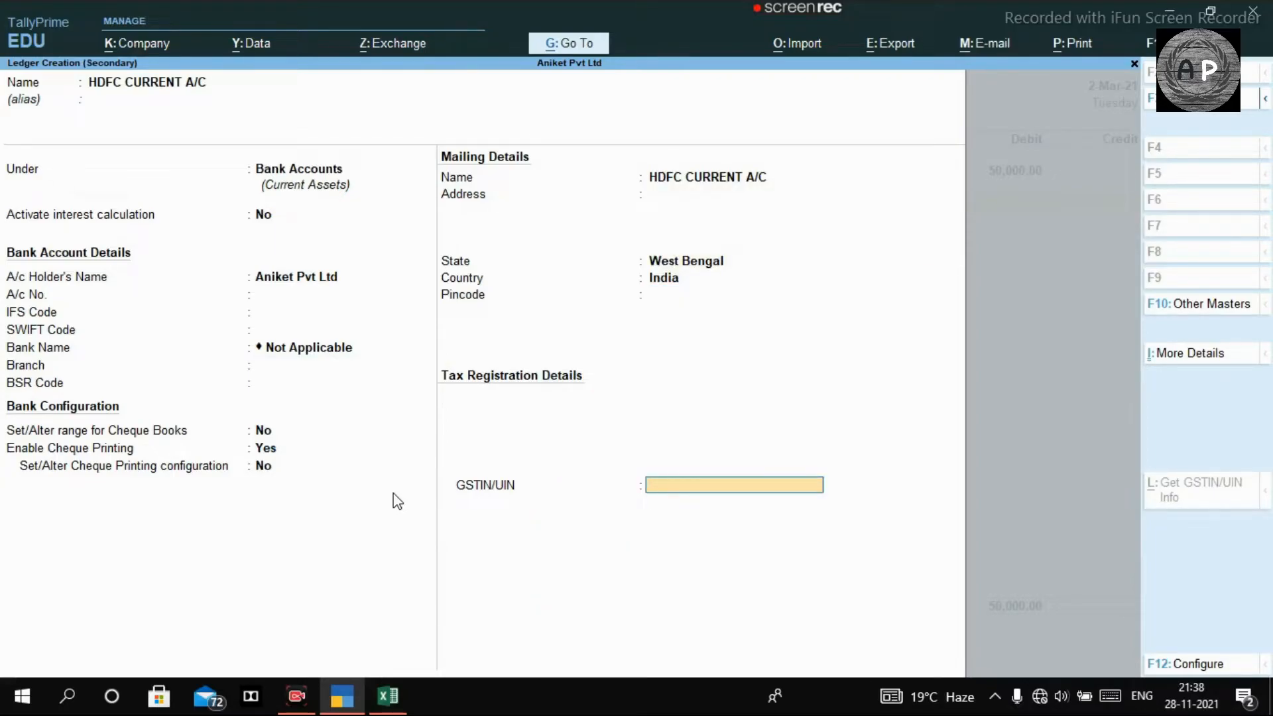
{"action": "key", "text": "Return"}
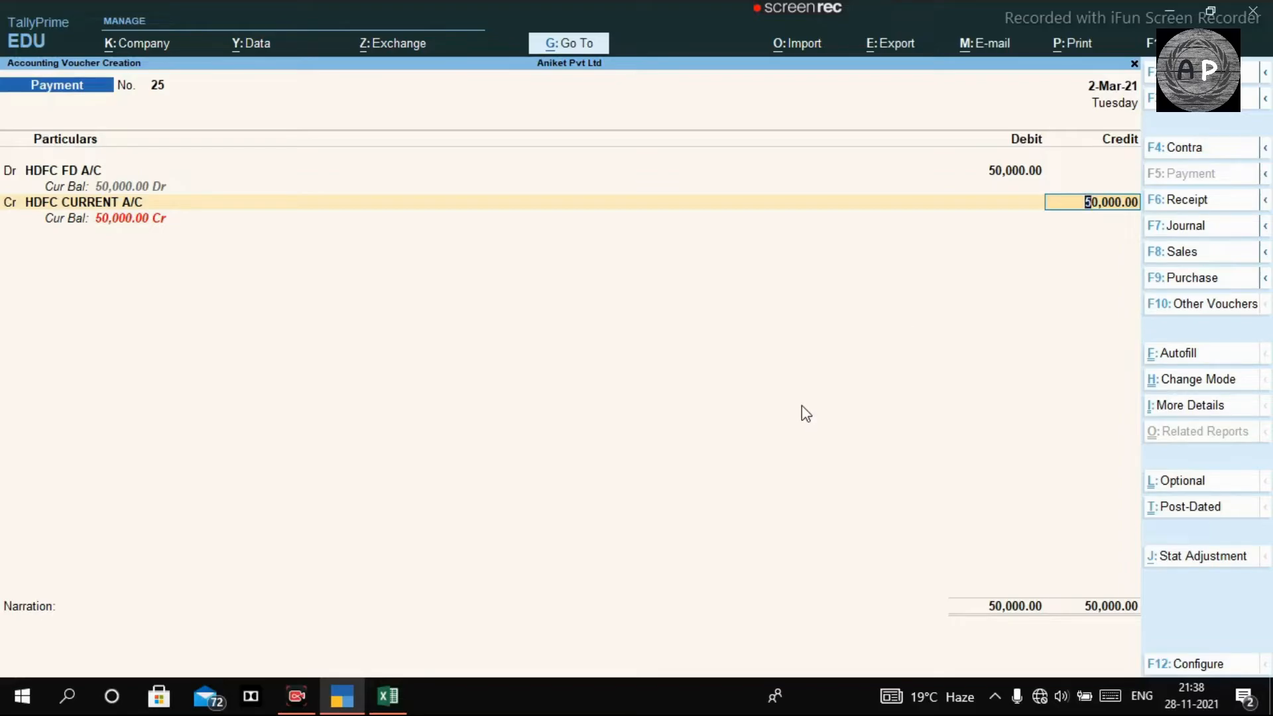
Credit 50,000 to HDFC CURRENT A/C with a Cheque bank allocation, and save the payment voucher without a narration
{"action": "key", "text": "Return"}
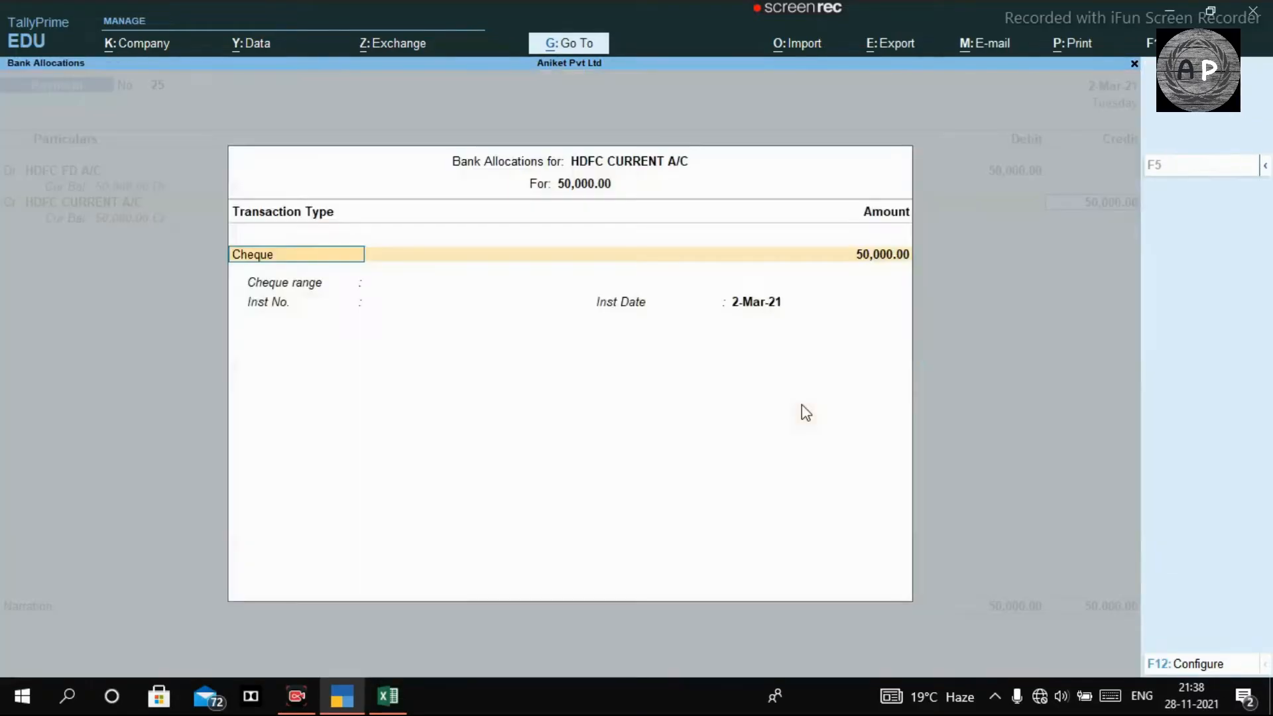
{"action": "key", "text": "ctrl+a"}
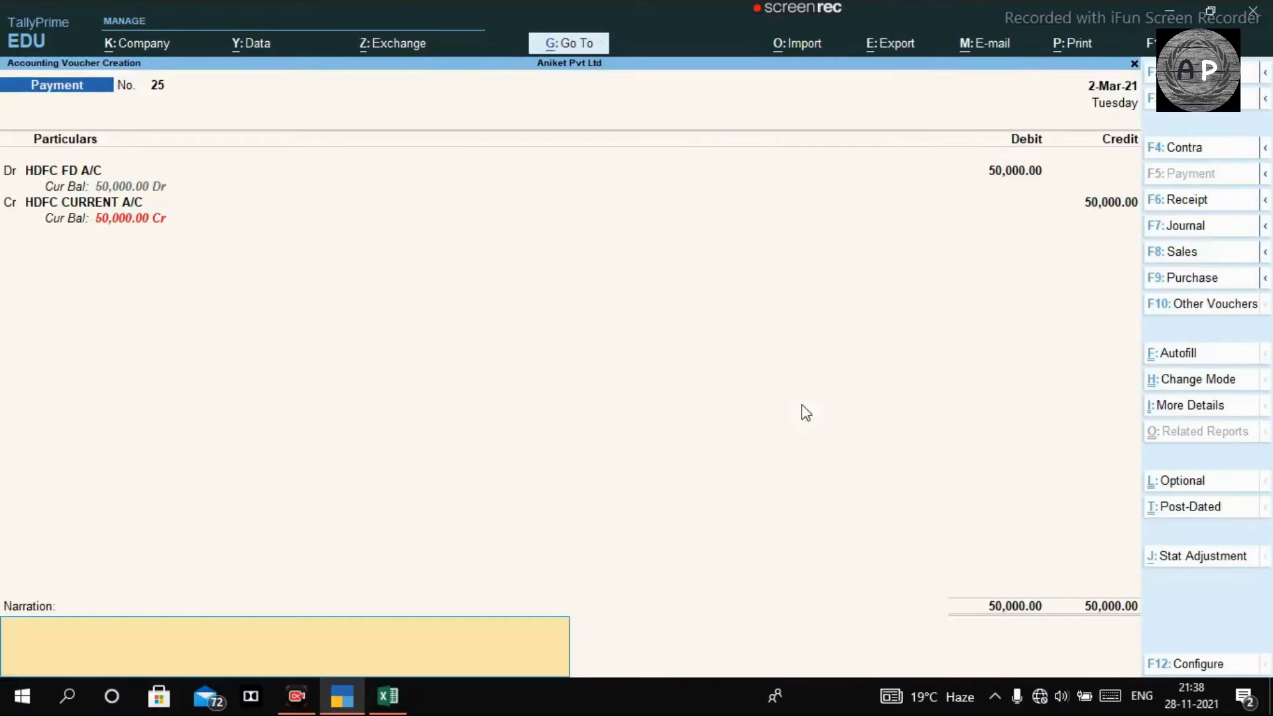
{"action": "key", "text": "Return"}
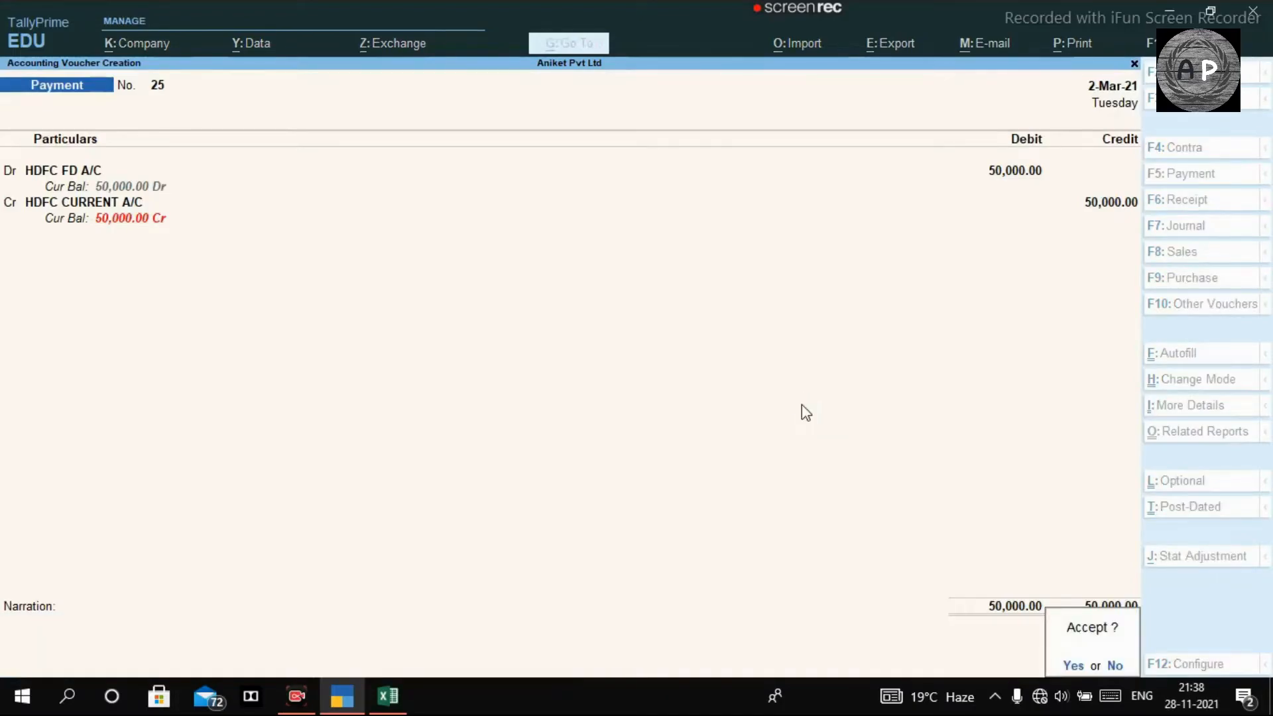
{"action": "key", "text": "Return"}
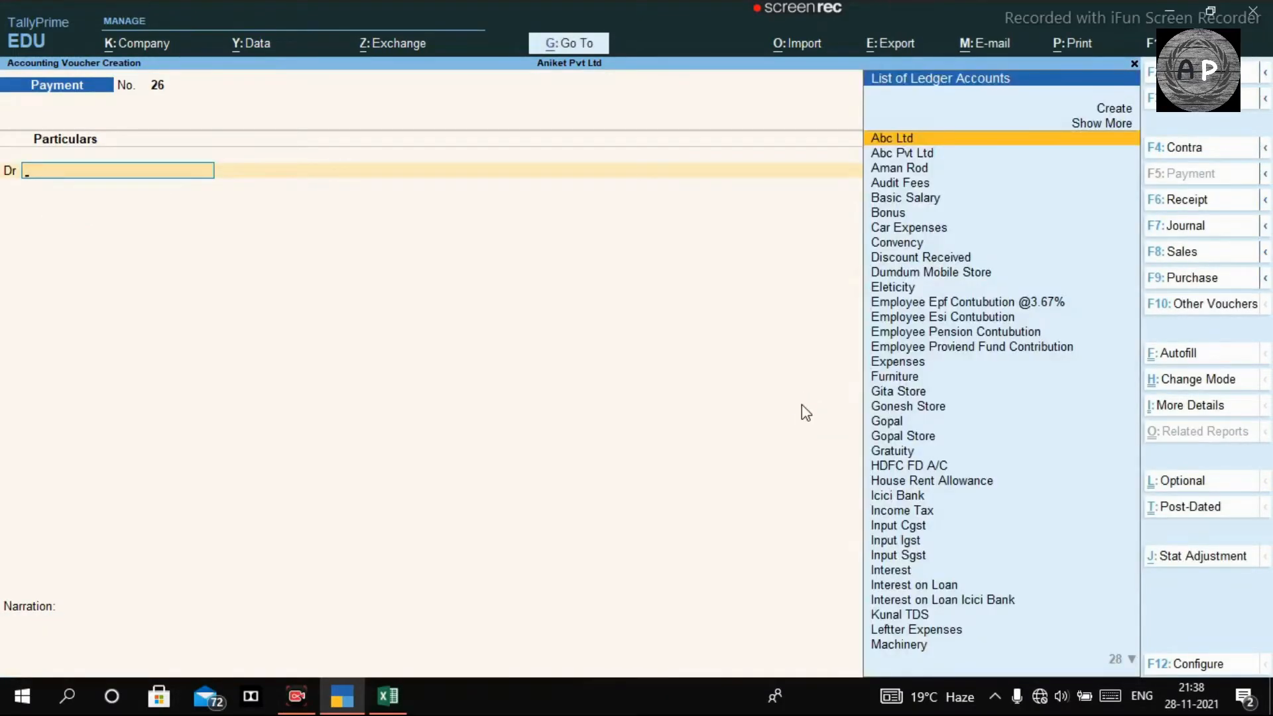
{"action": "key", "text": "Escape"}
{"action": "key", "text": "Return"}
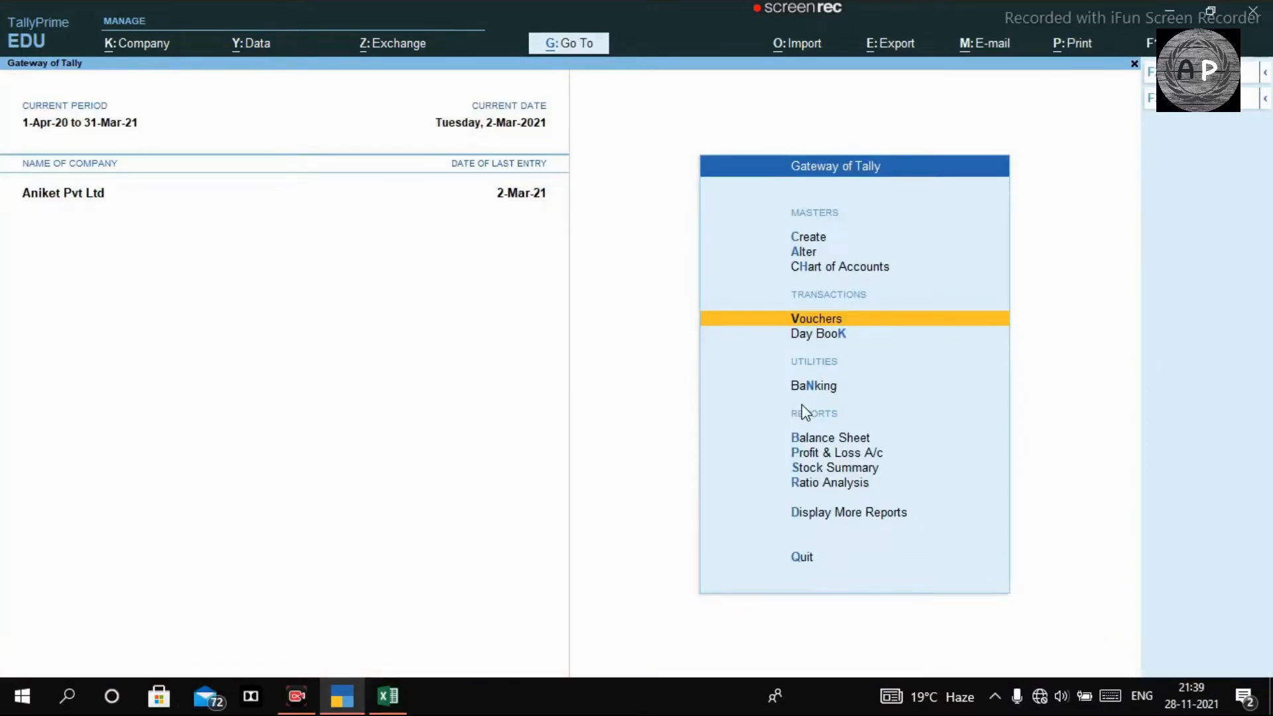
Open the Balance Sheet and examine the ledger balances in the Investments group
{"action": "key", "text": "b"}
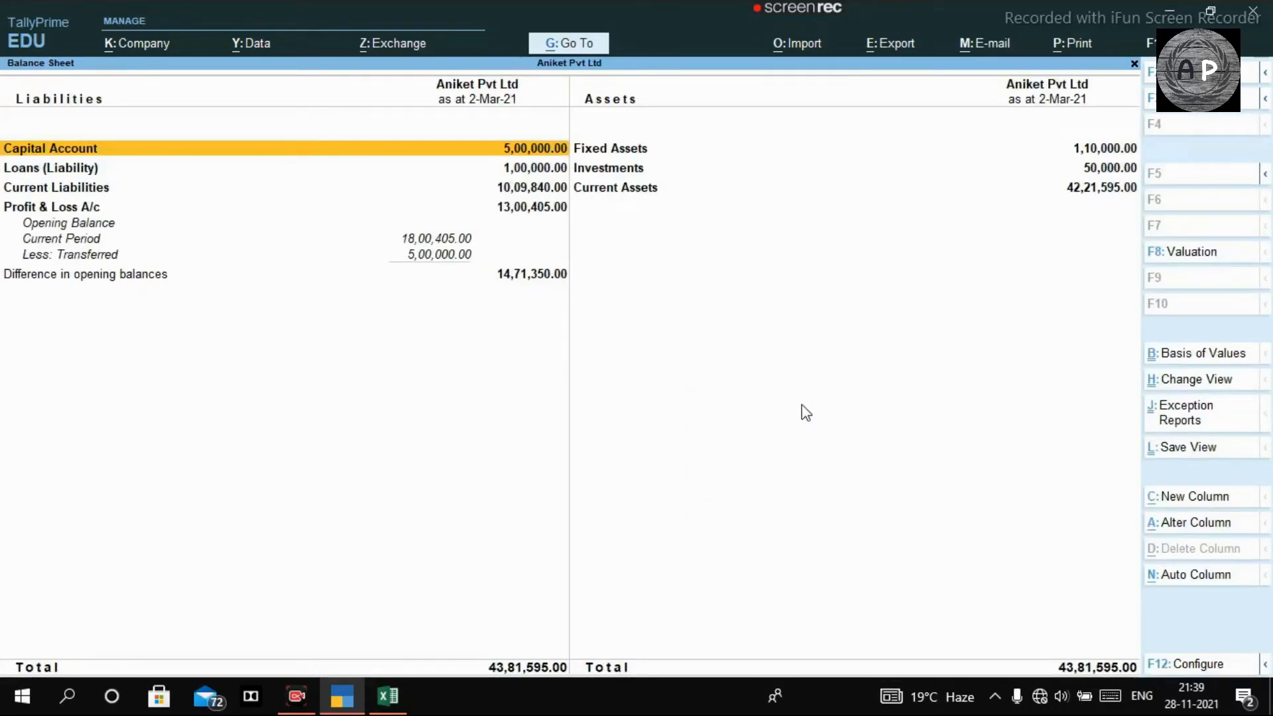
{"action": "key", "text": "Right"}
{"action": "key", "text": "Down"}
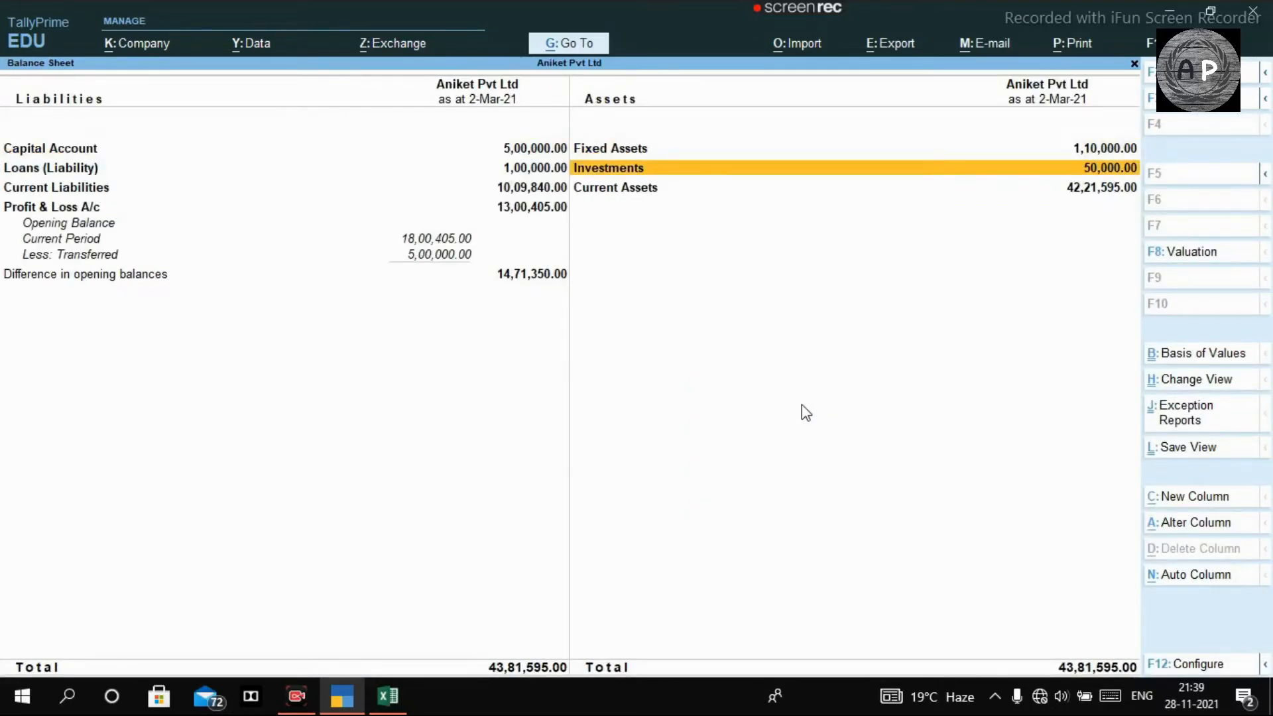
{"action": "key", "text": "Return"}
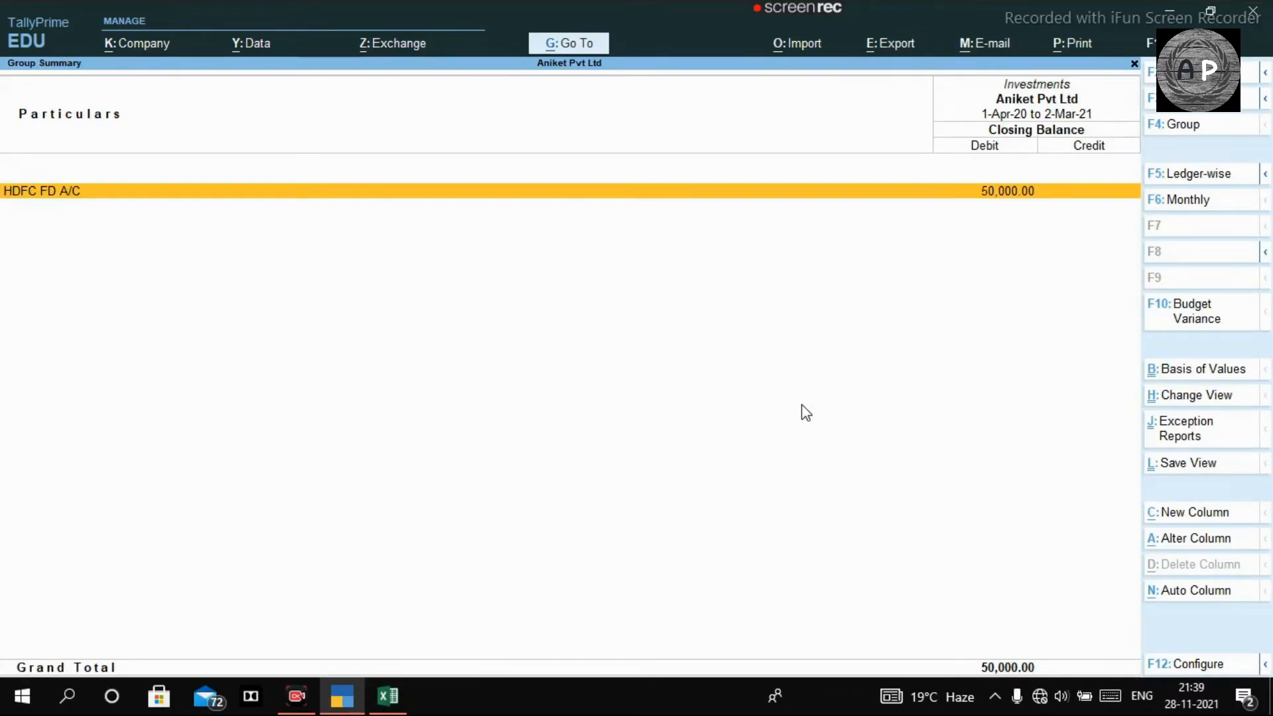
{"action": "key", "text": "Escape"}
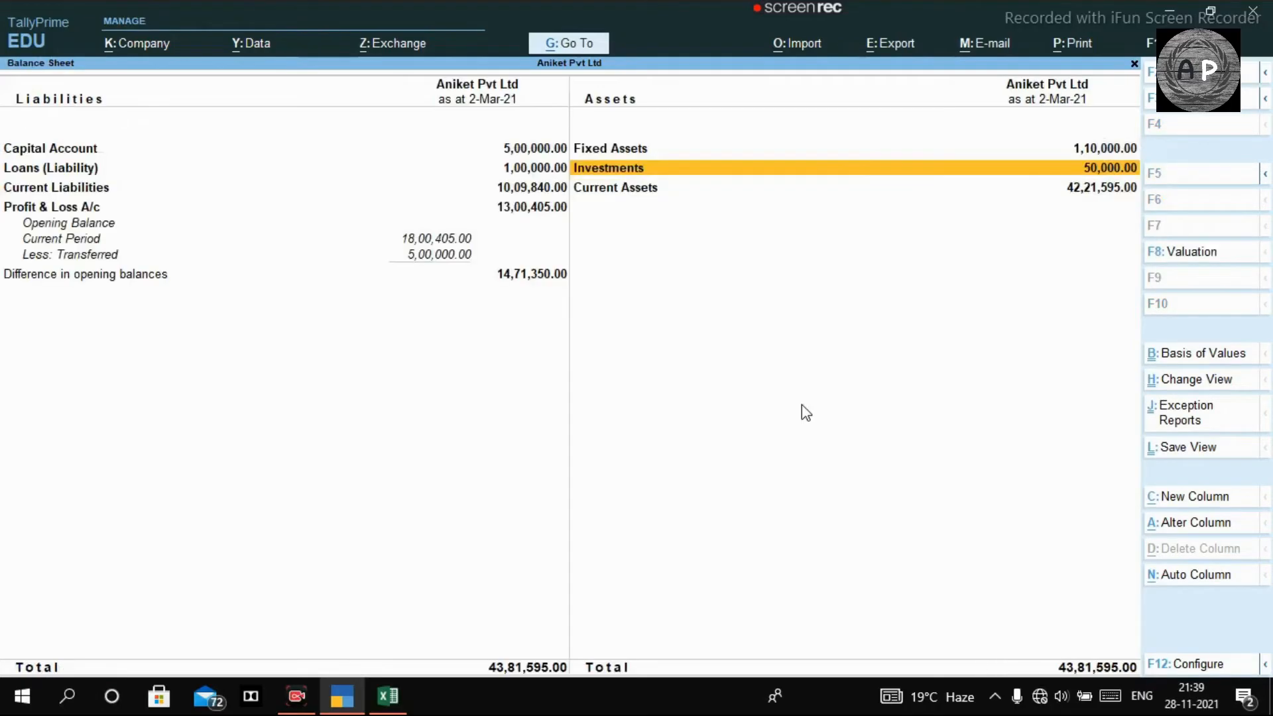
Examine the Bank Accounts group under Current Assets in the Balance Sheet
{"action": "key", "text": "Down"}
{"action": "key", "text": "Return"}
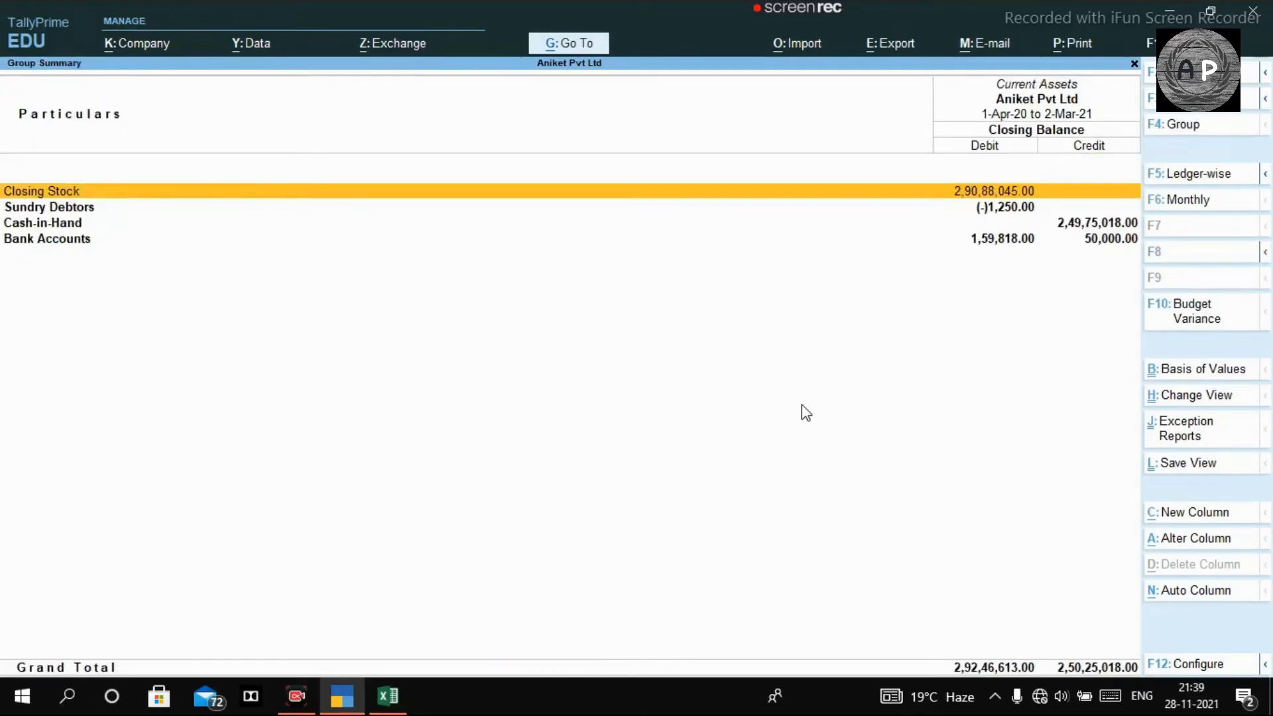
{"action": "key", "text": "Down"}
{"action": "key", "text": "Down"}
{"action": "key", "text": "Down"}
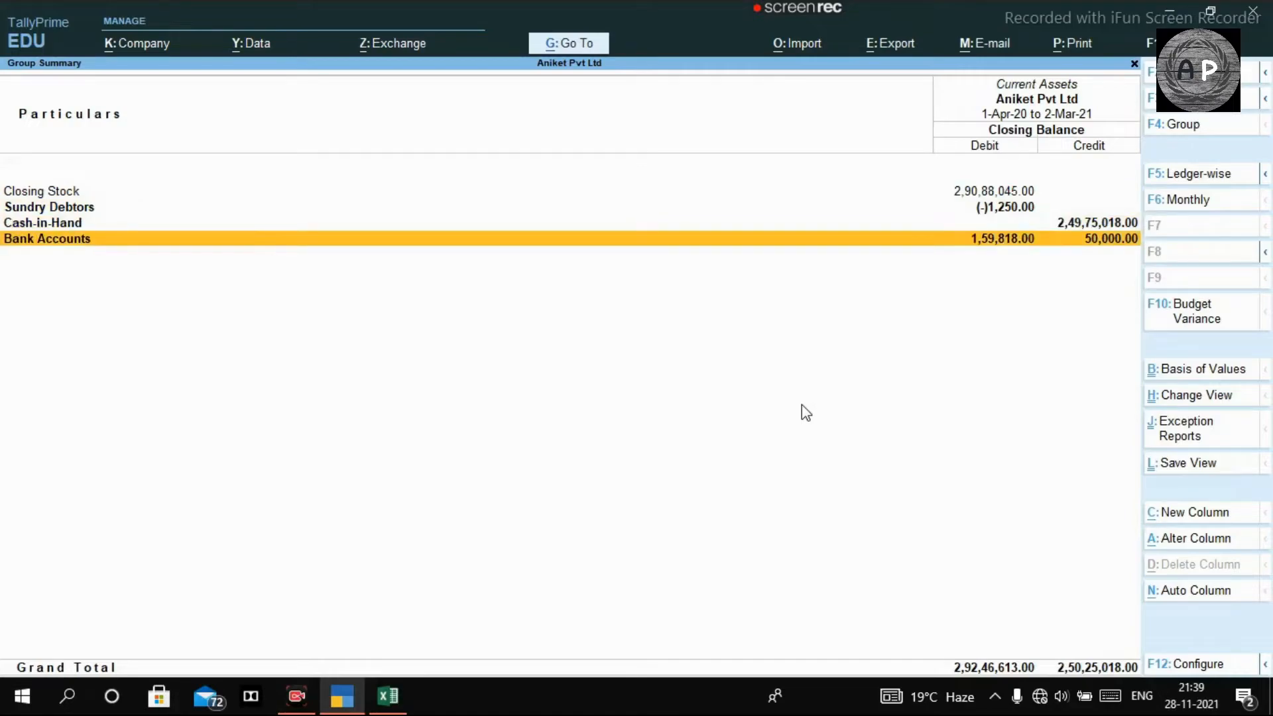
{"action": "key", "text": "Return"}
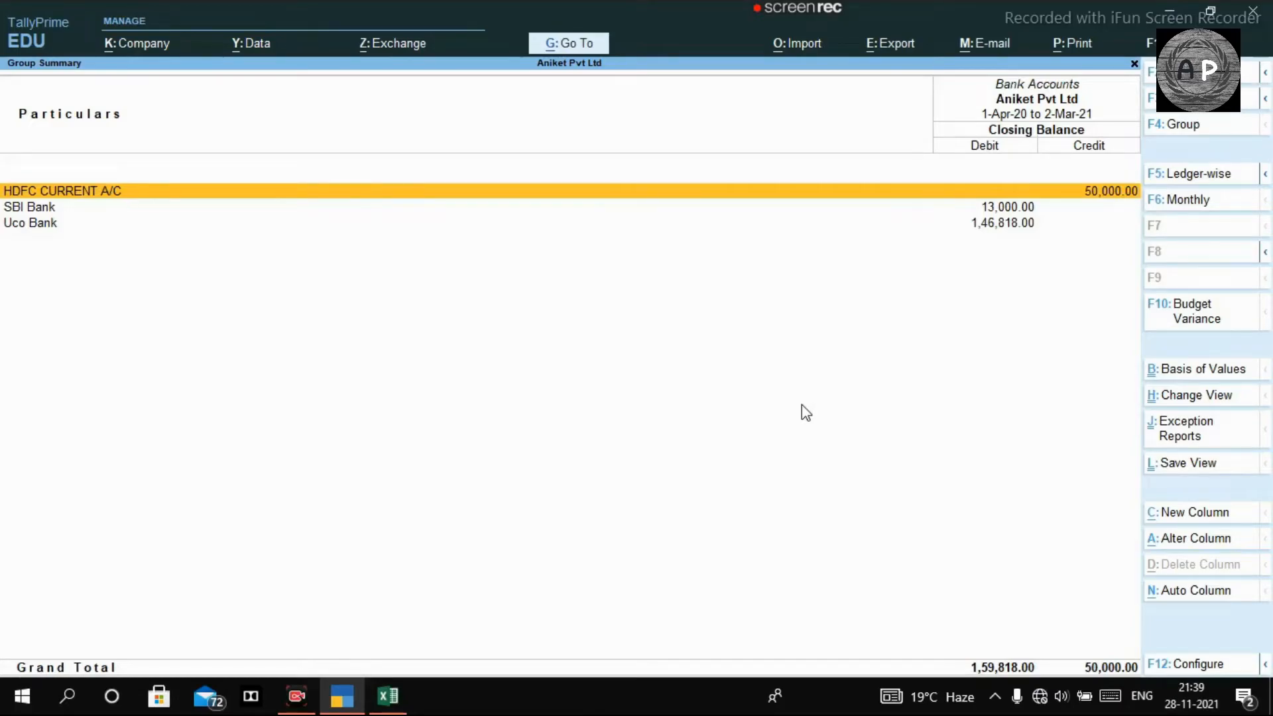
{"action": "key", "text": "Escape"}
{"action": "key", "text": "Escape"}
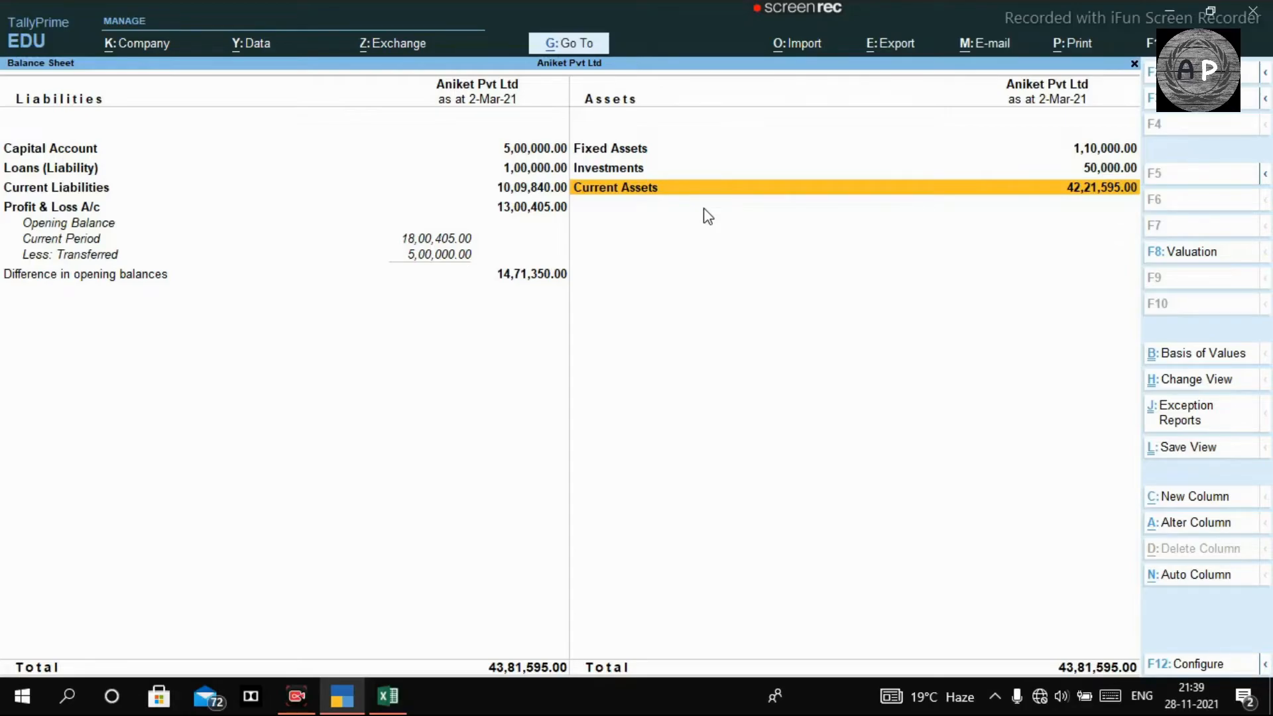
Review Bank Accounts under Current Assets and the Investments group once more, and return to the Gateway of Tally
{"action": "key", "text": "Return"}
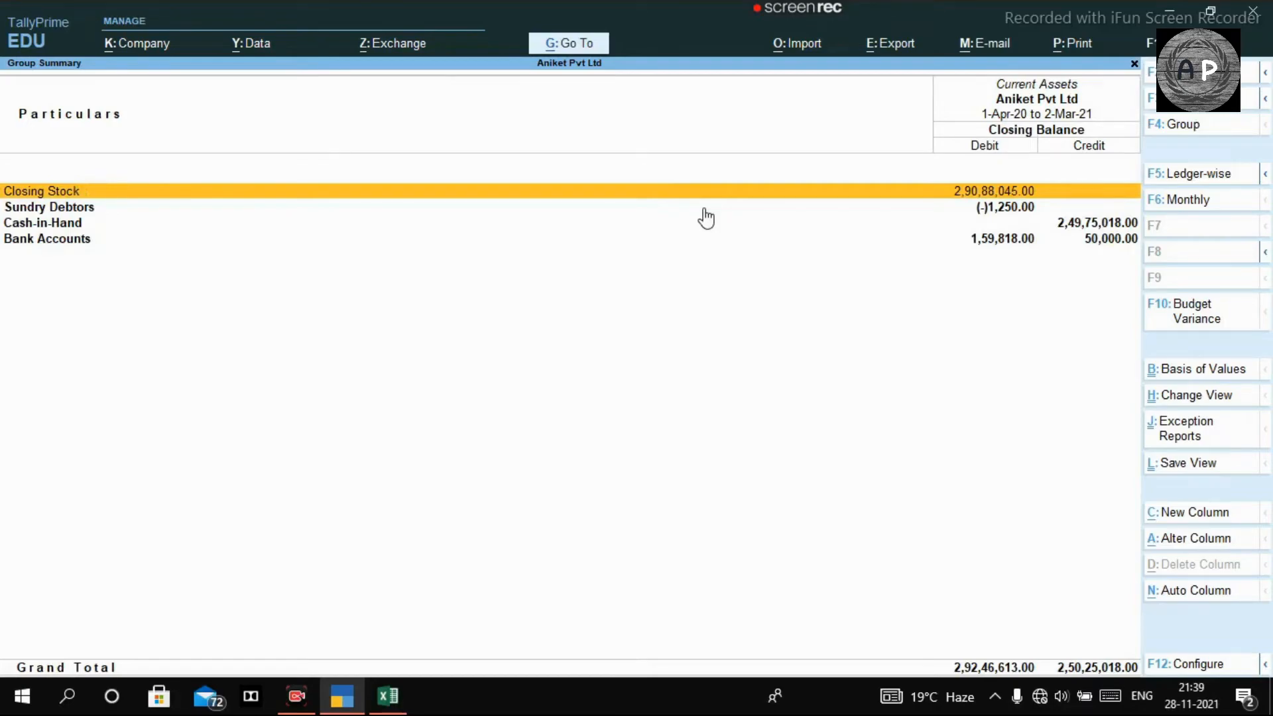
{"action": "key", "text": "Down"}
{"action": "key", "text": "Down"}
{"action": "key", "text": "Down"}
{"action": "key", "text": "Return"}
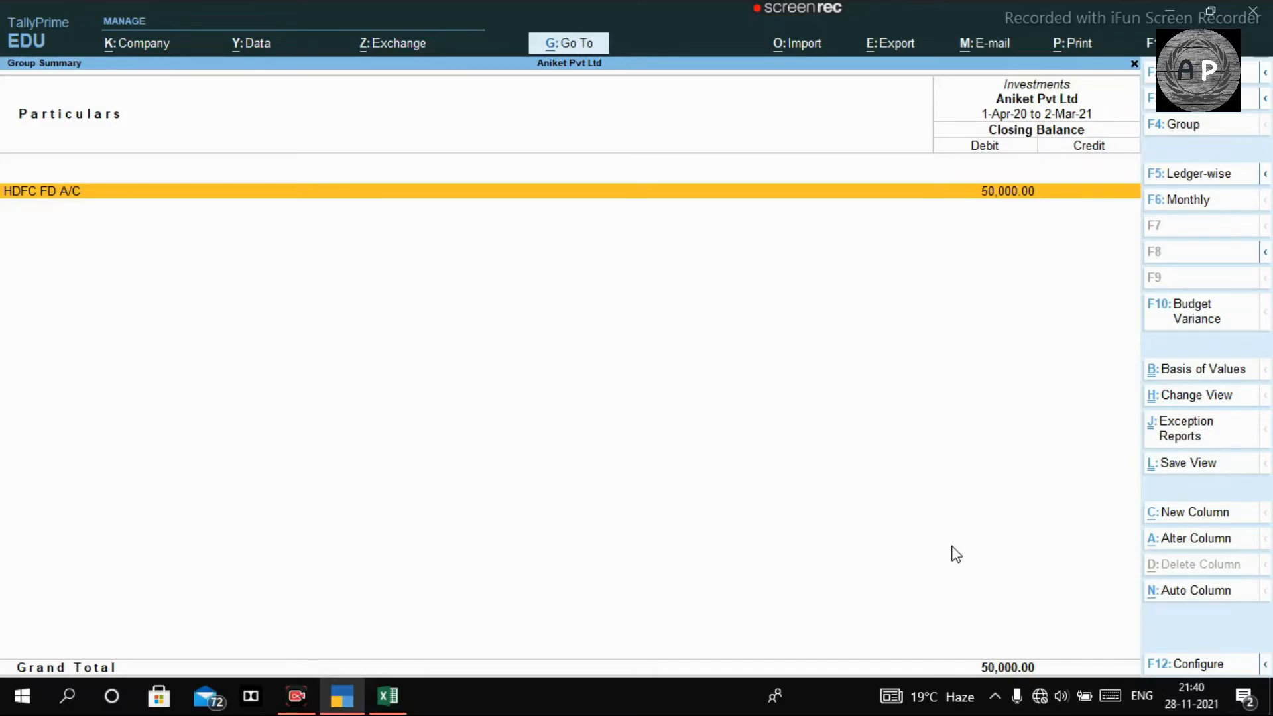
{"action": "key", "text": "Escape"}
{"action": "key", "text": "Escape"}
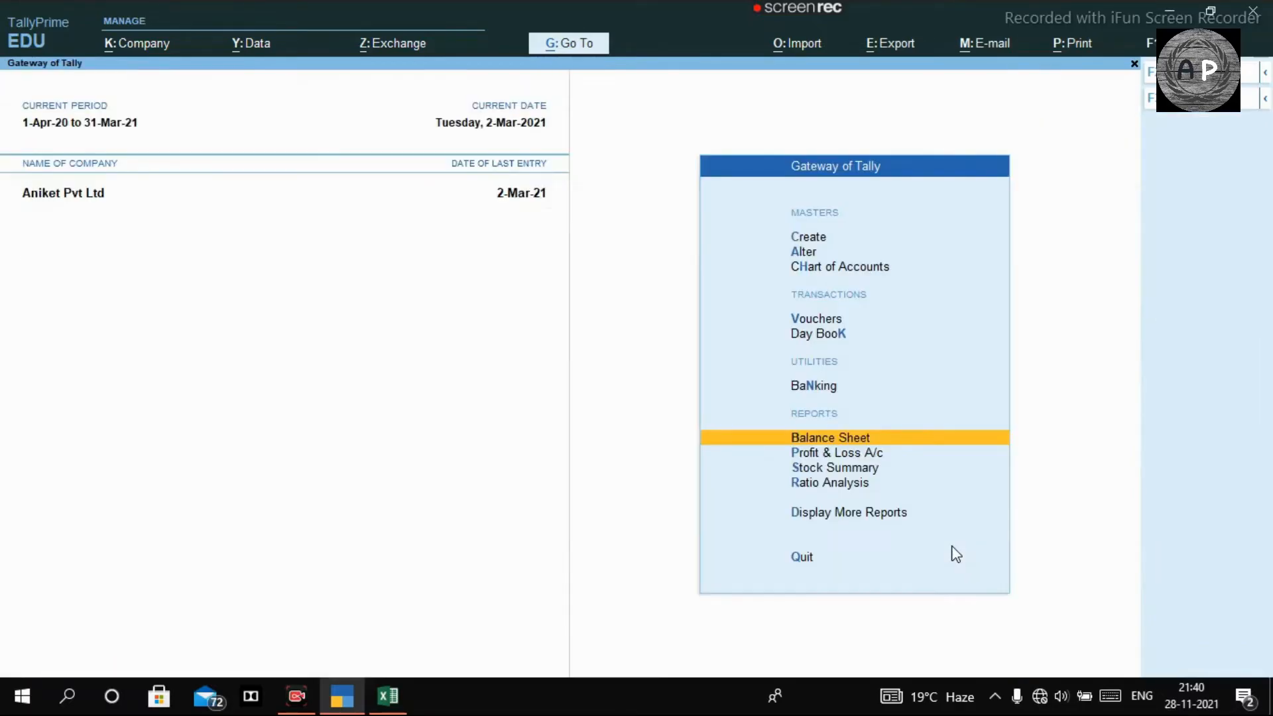
Start a receipt voucher and credit HDFC FD A/C with 50000
{"action": "key", "text": "v"}
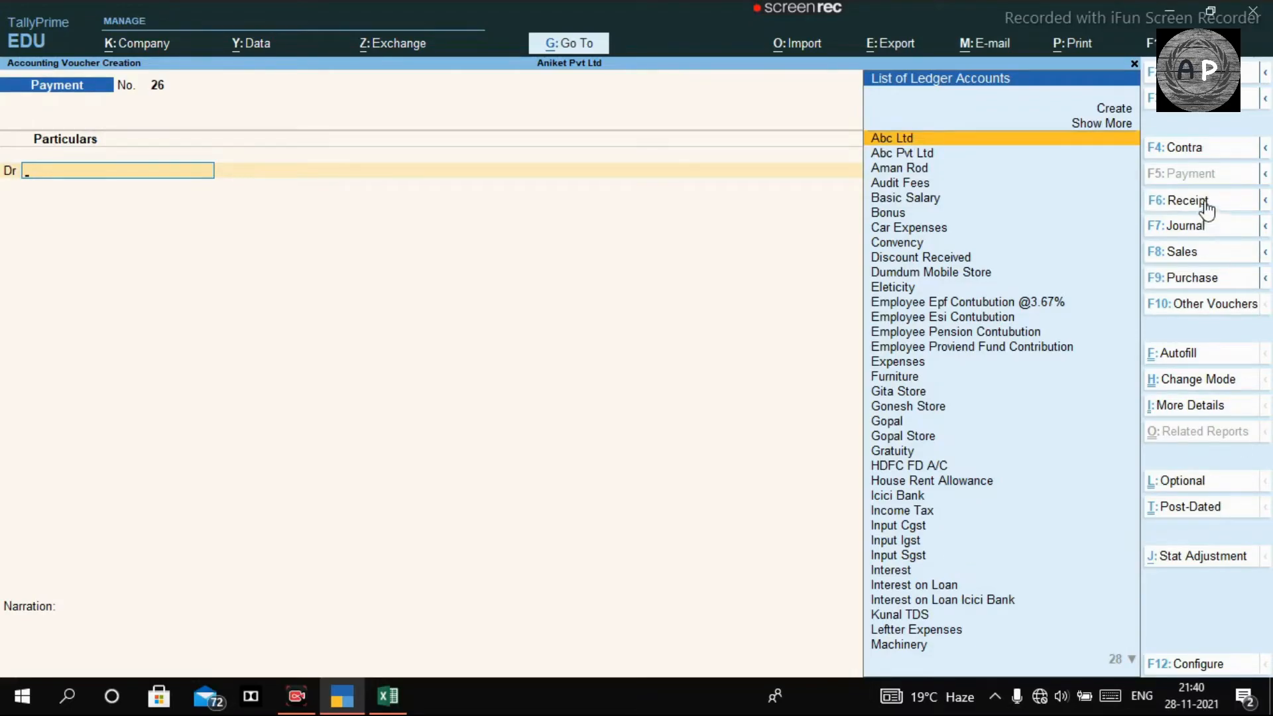
{"action": "key", "text": "F6"}
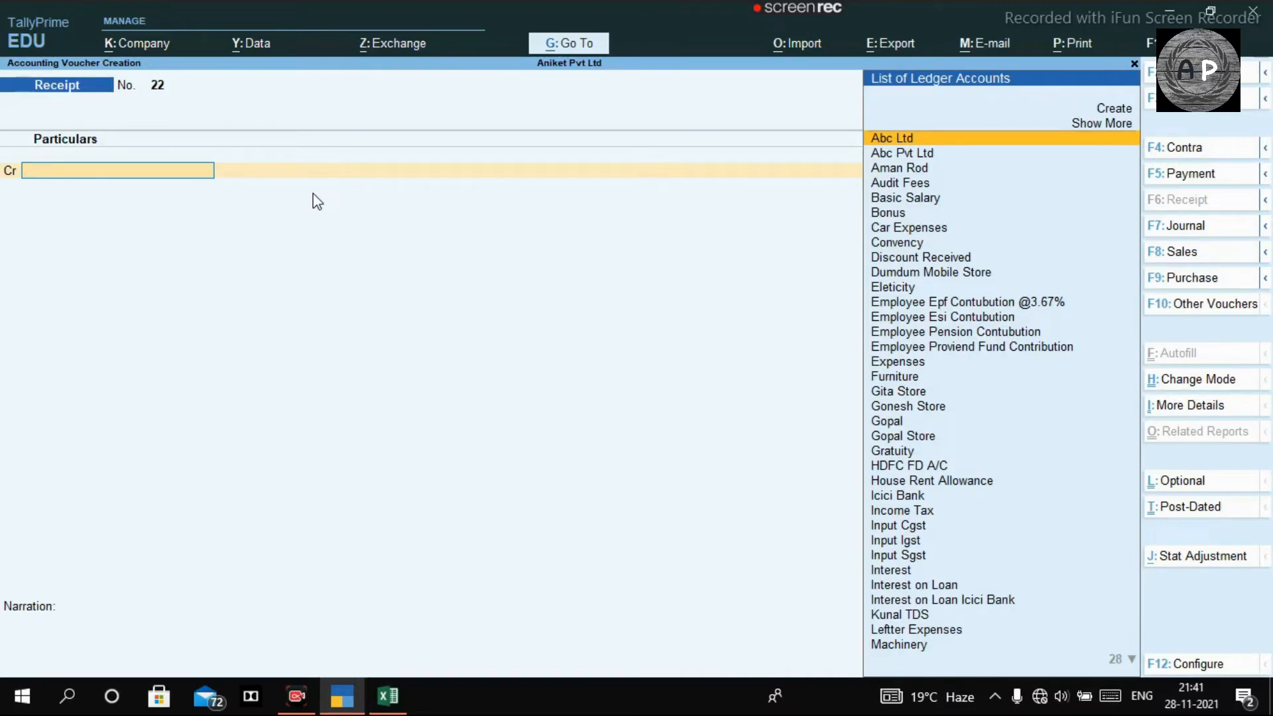
{"action": "type", "text": "FD"}
{"action": "key", "text": "Return"}
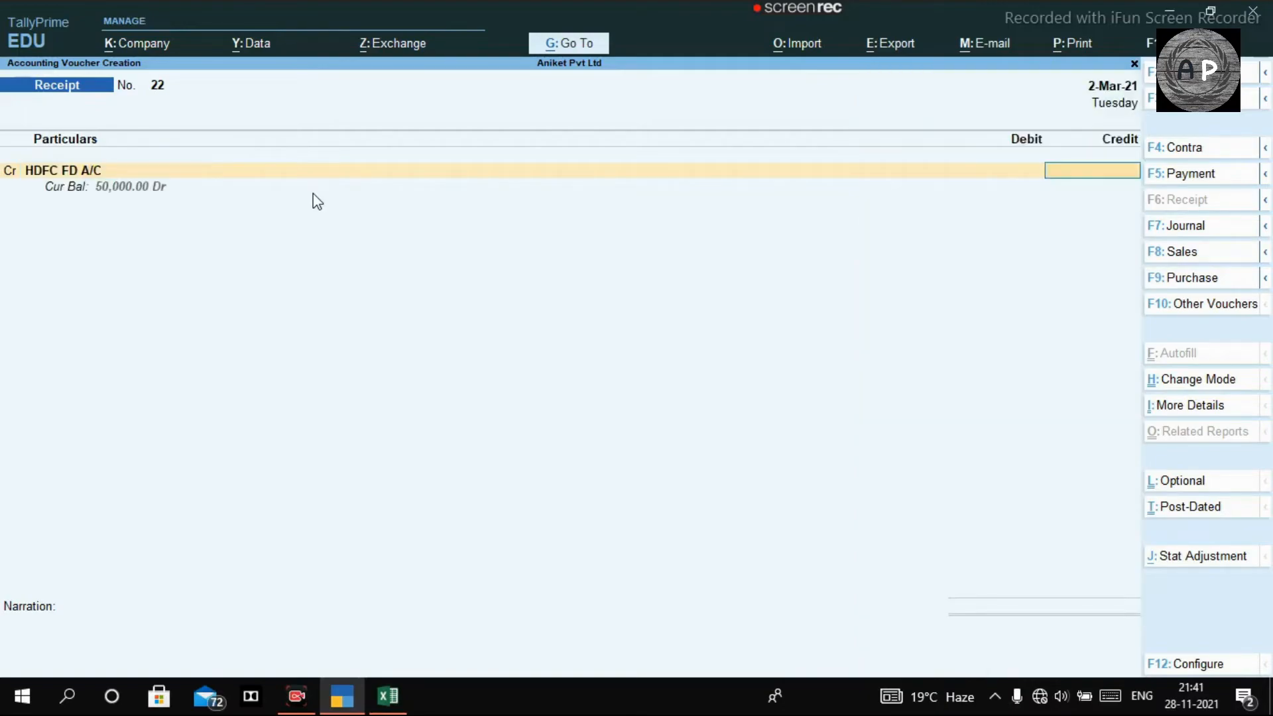
{"action": "type", "text": "50000"}
{"action": "key", "text": "Return"}
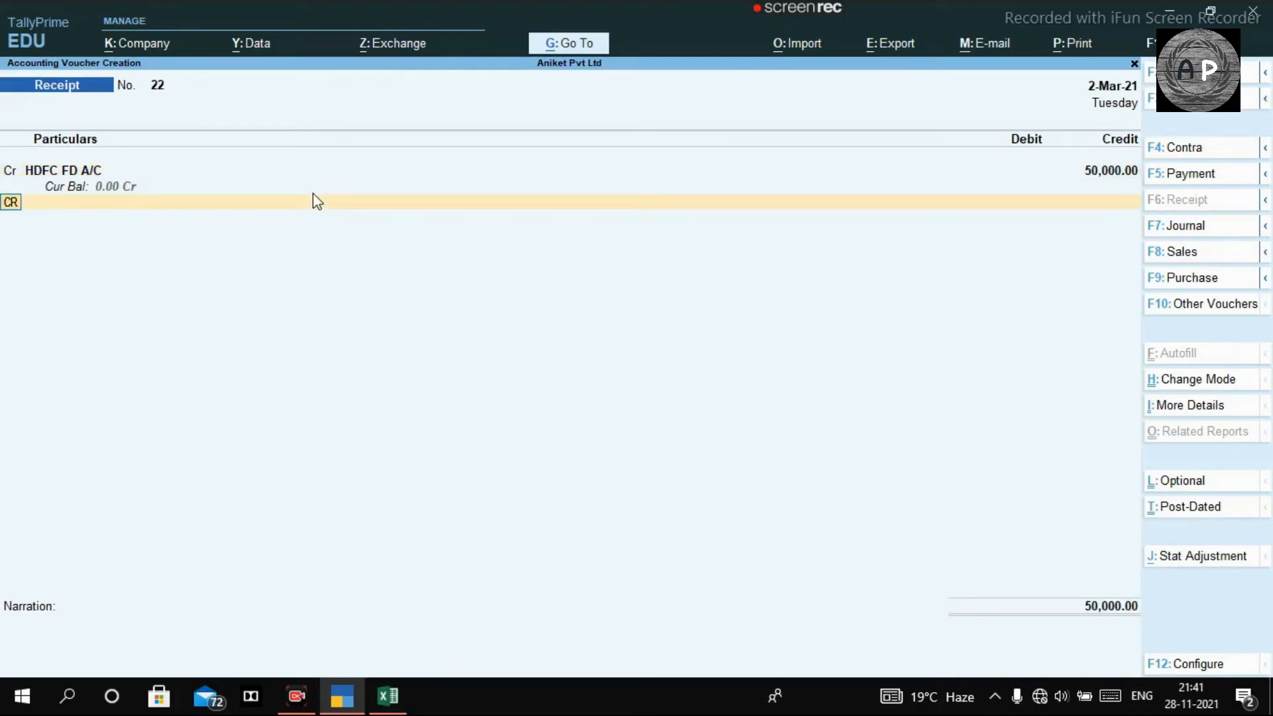
Add a second credit line to the receipt voucher and start a new ledger for it named INTEREST ON FD AC
{"action": "key", "text": "Return"}
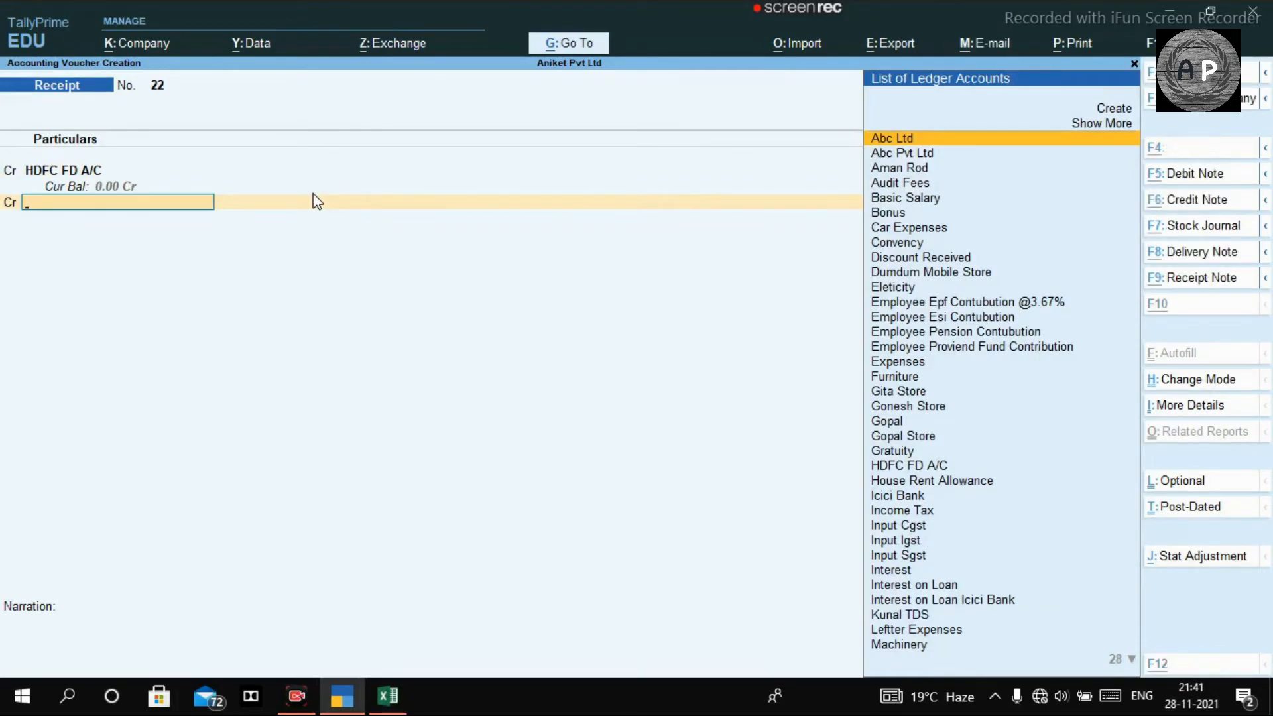
{"action": "key", "text": "alt+c"}
{"action": "type", "text": "INTEREST"}
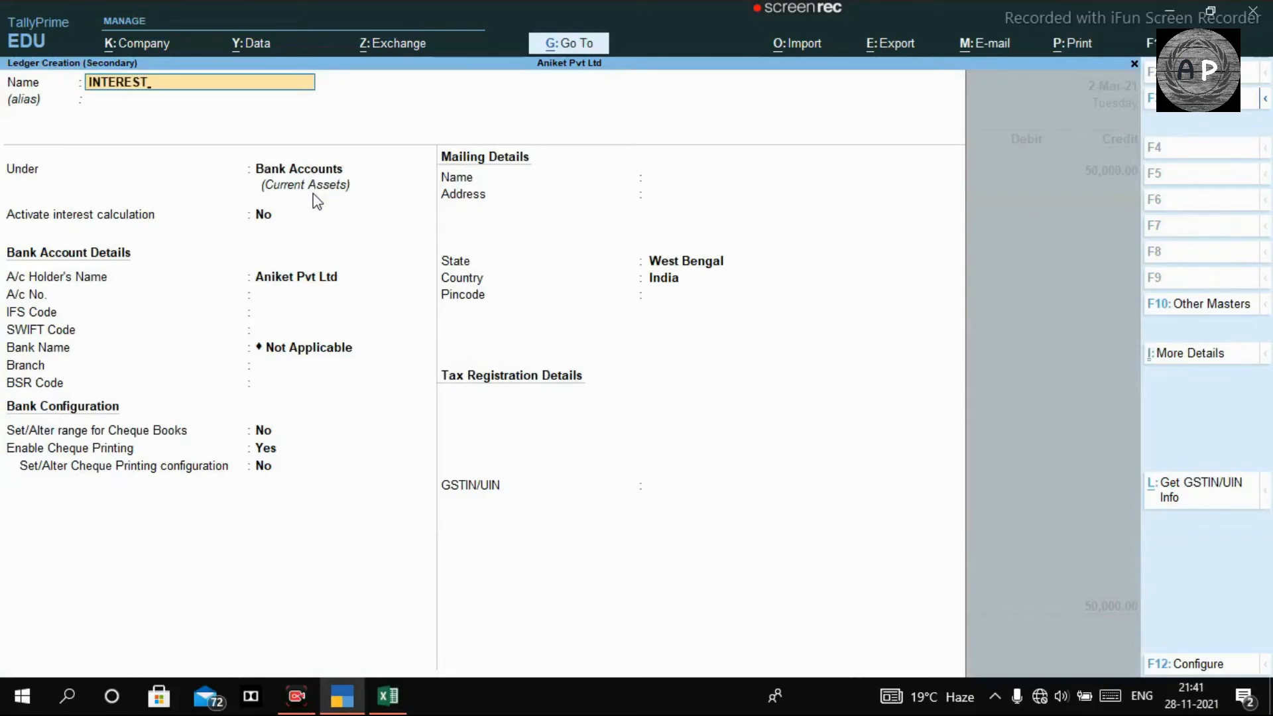
{"action": "type", "text": " ON FD AC"}
{"action": "key", "text": "Return"}
{"action": "key", "text": "Return"}
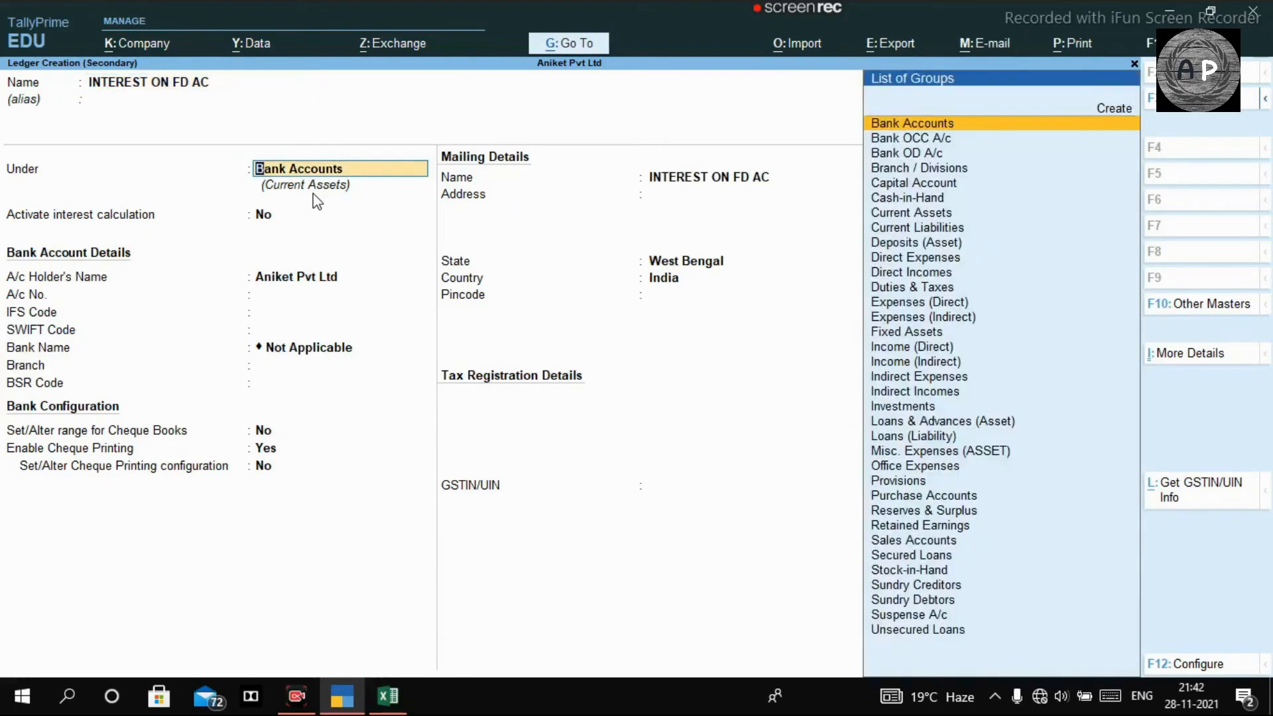
Save the interest ledger under Indirect Incomes with ledger type Not Applicable, and credit it with 50000 in the receipt voucher
{"action": "type", "text": "INC"}
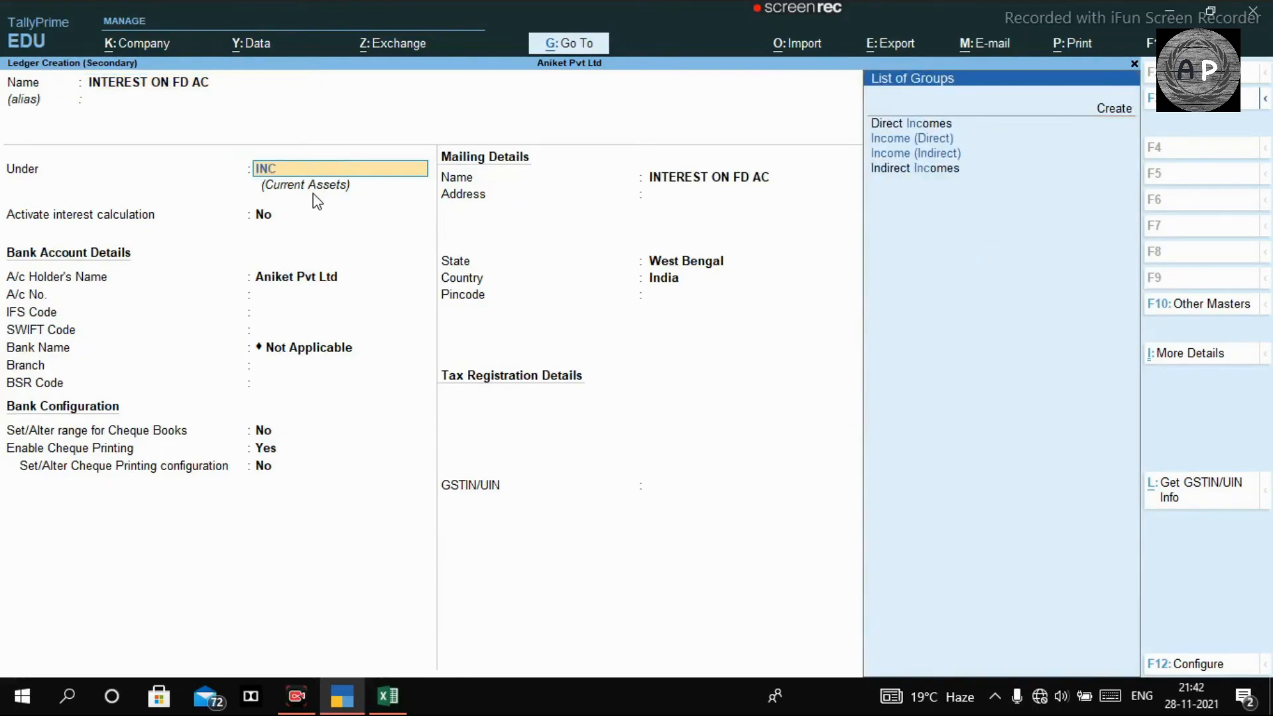
{"action": "key", "text": "Down"}
{"action": "key", "text": "Down"}
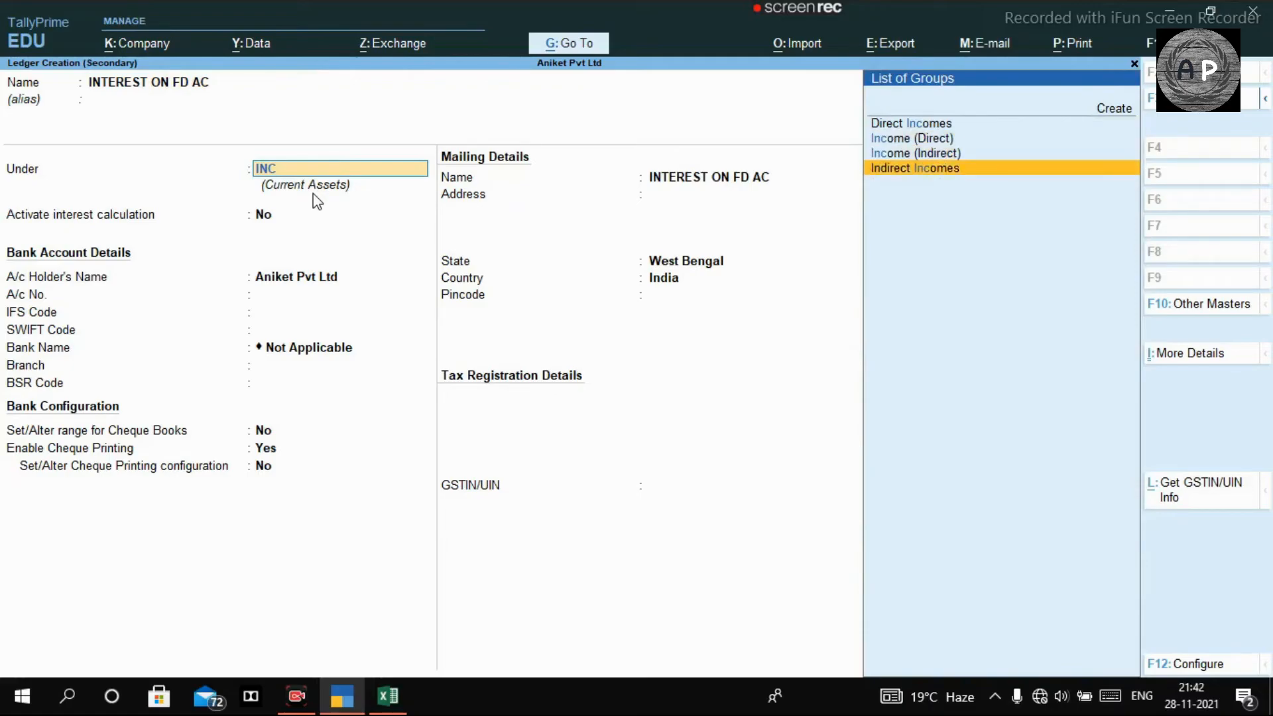
{"action": "key", "text": "Return"}
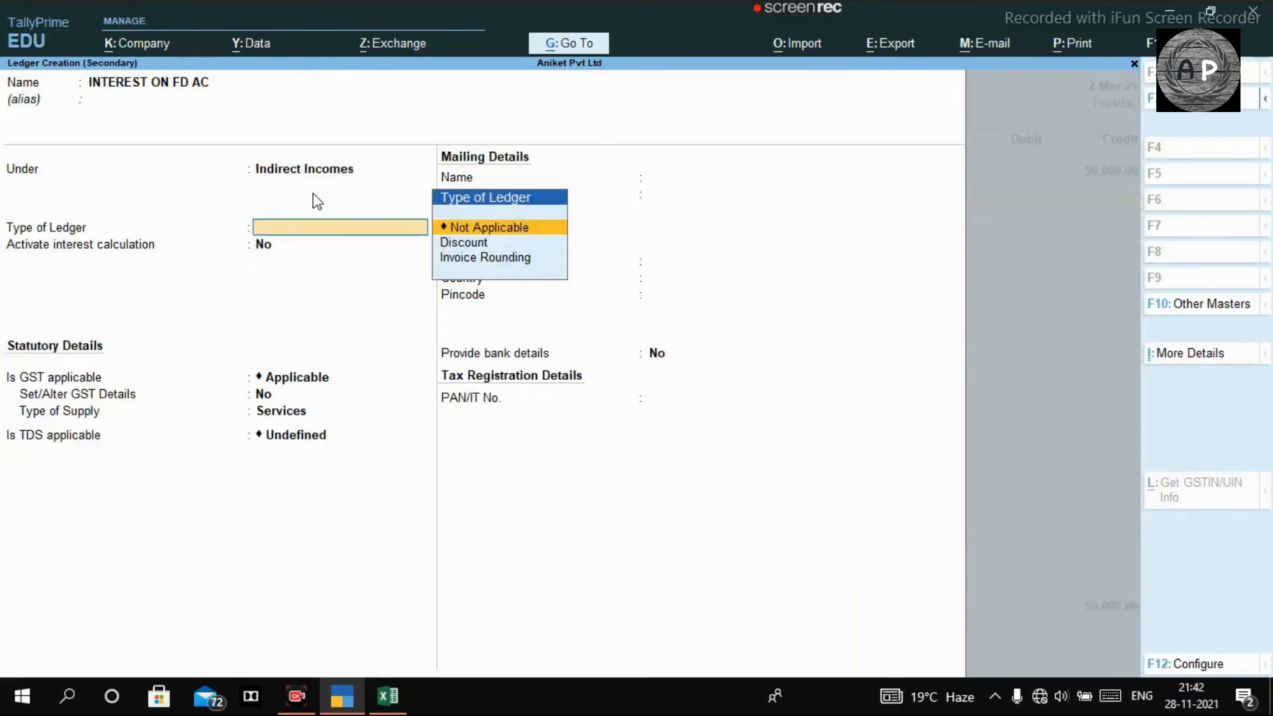
{"action": "key", "text": "Return"}
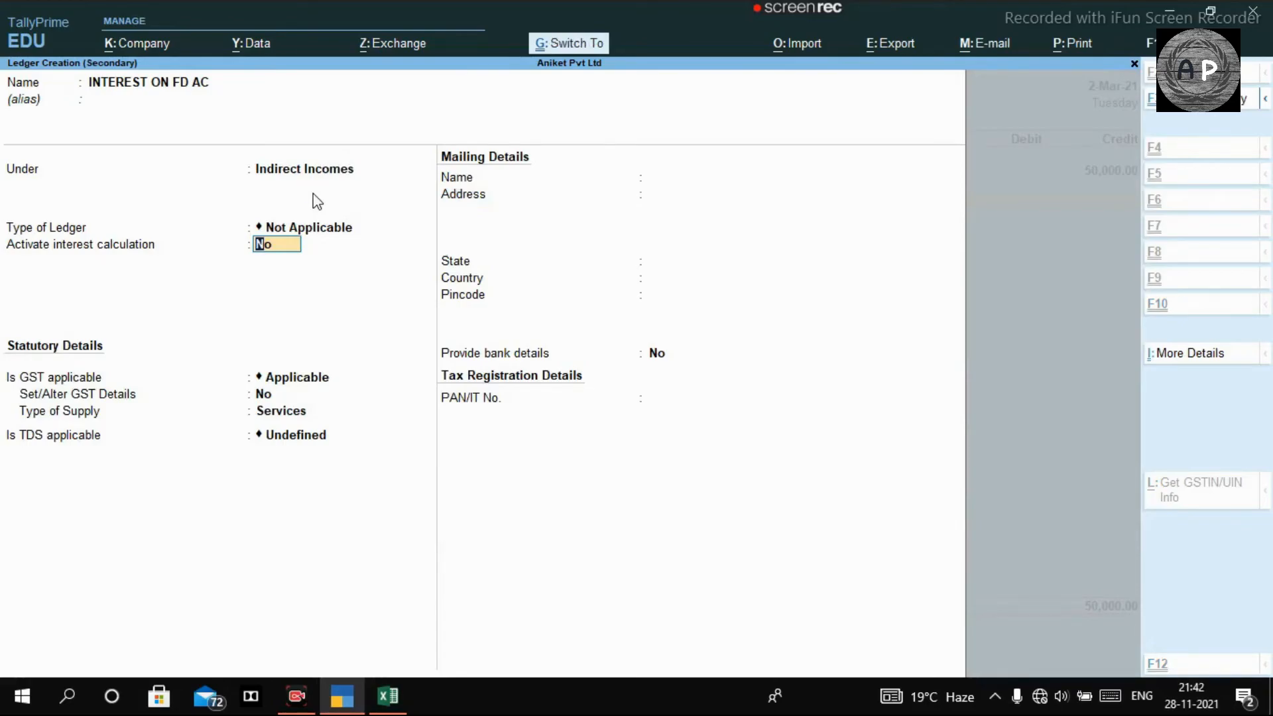
{"action": "key", "text": "ctrl+a"}
{"action": "type", "text": "50000"}
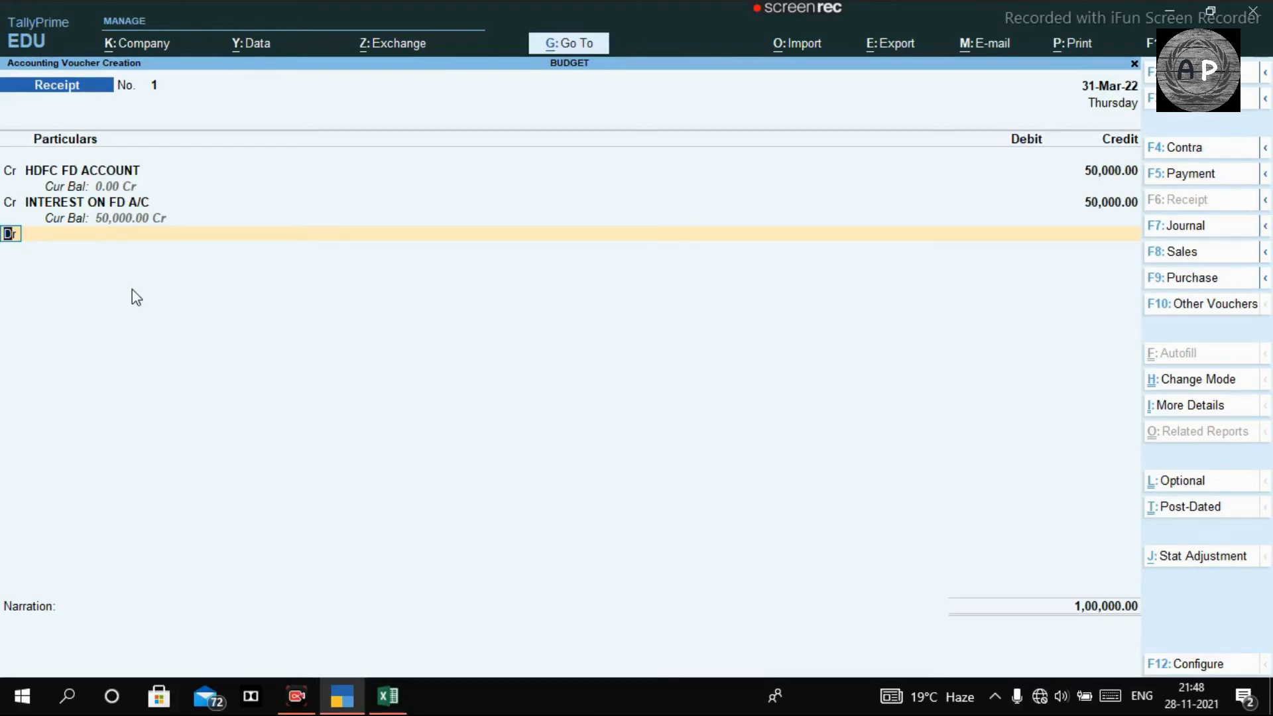
Create a ledger named HDFC SAVINGS A/C under Bank Accounts for the receipt voucher's debit line
{"action": "key", "text": "Return"}
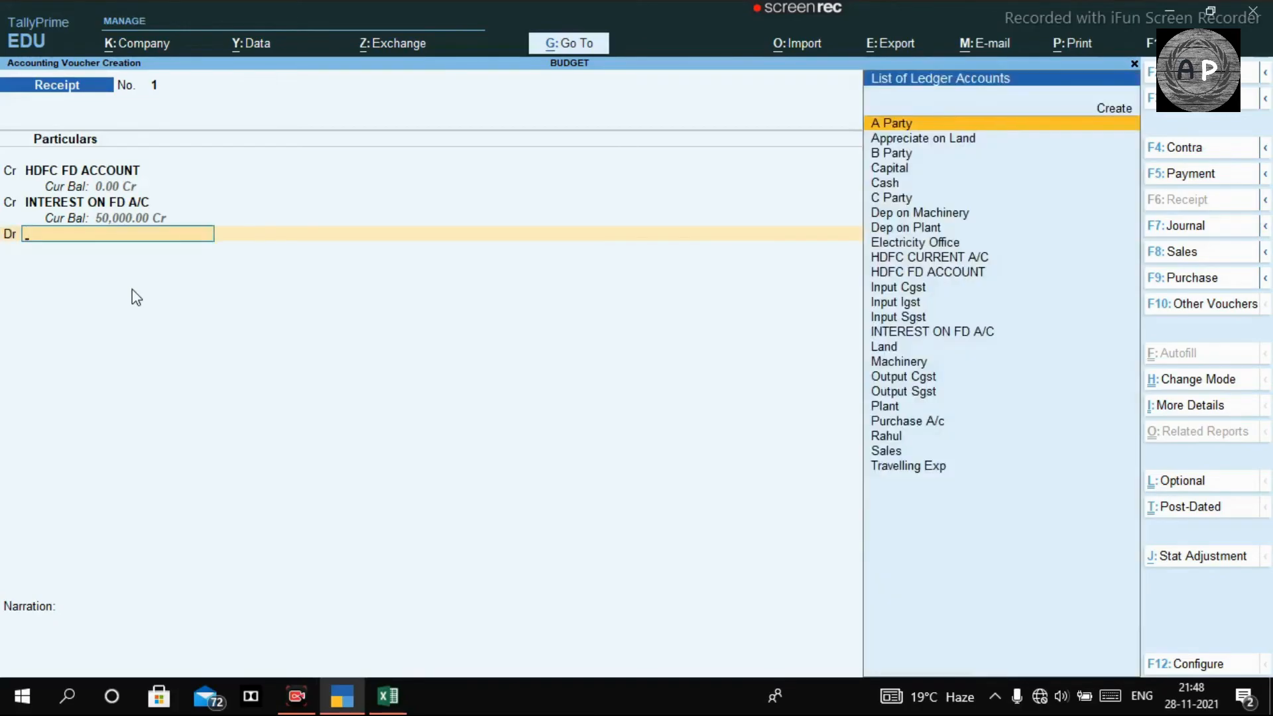
{"action": "key", "text": "alt+c"}
{"action": "type", "text": "HD"}
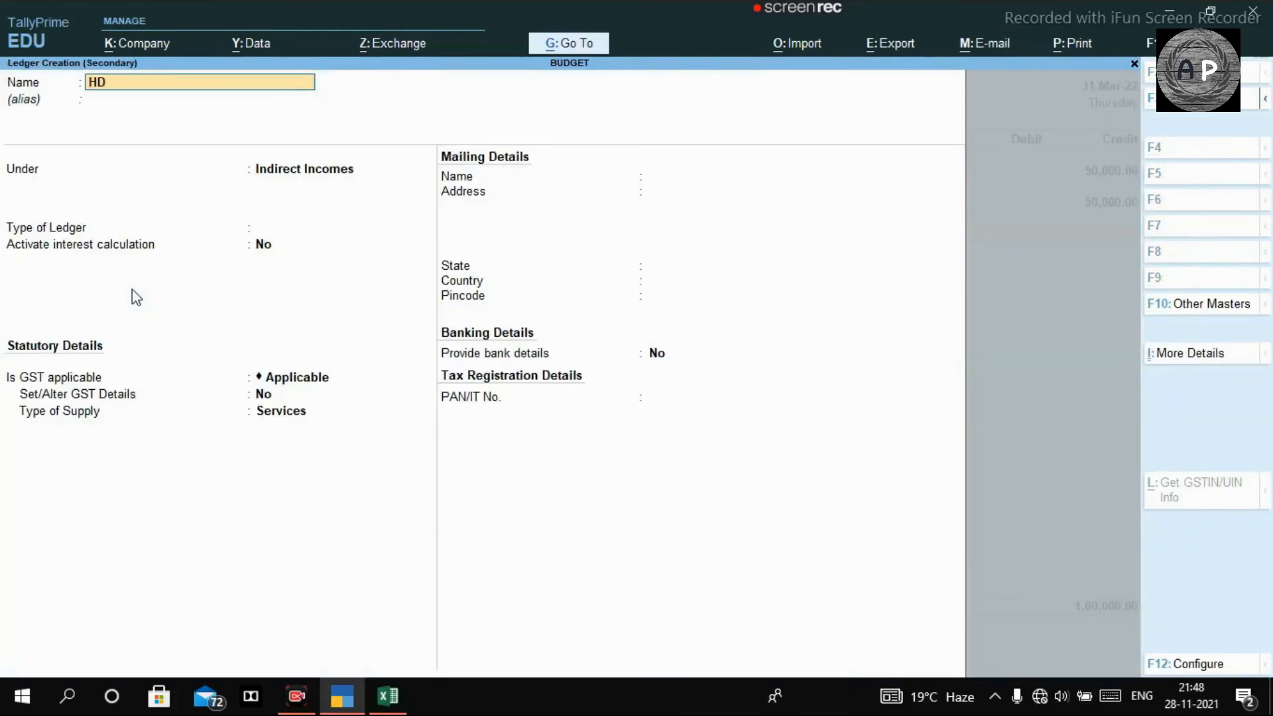
{"action": "type", "text": "FC SAVINGS A/C"}
{"action": "key", "text": "Return"}
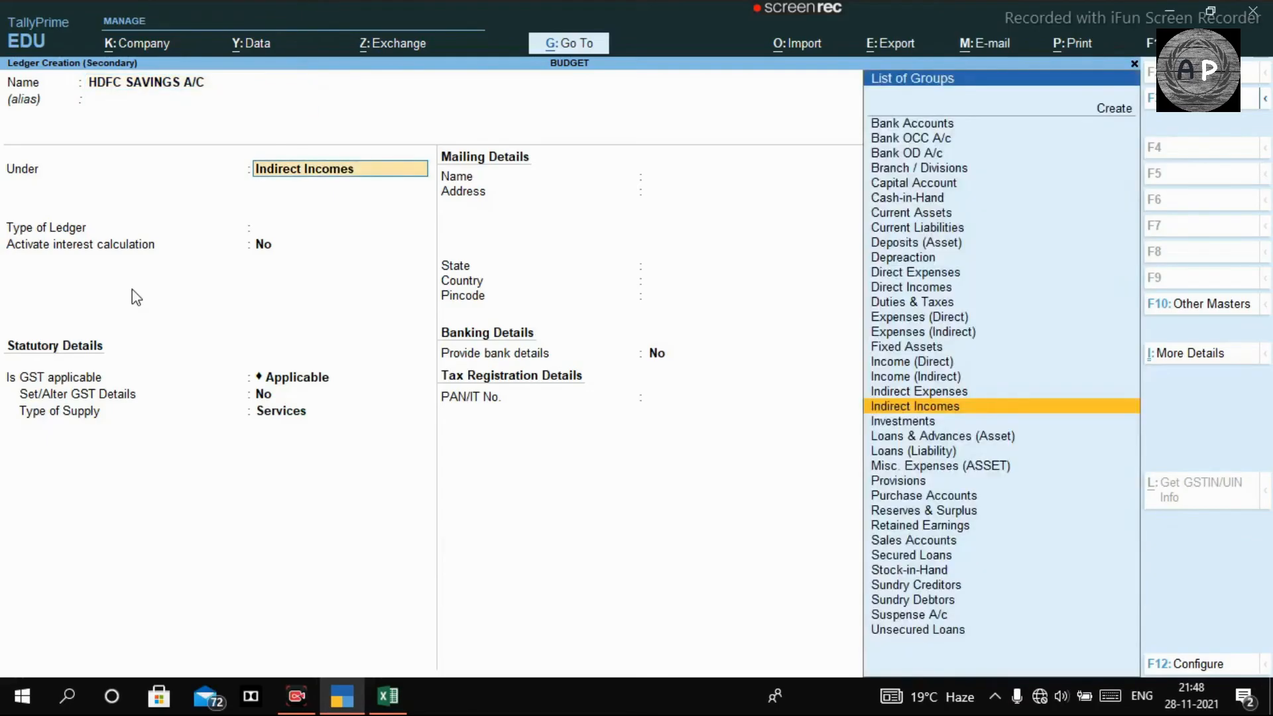
{"action": "type", "text": "BANK"}
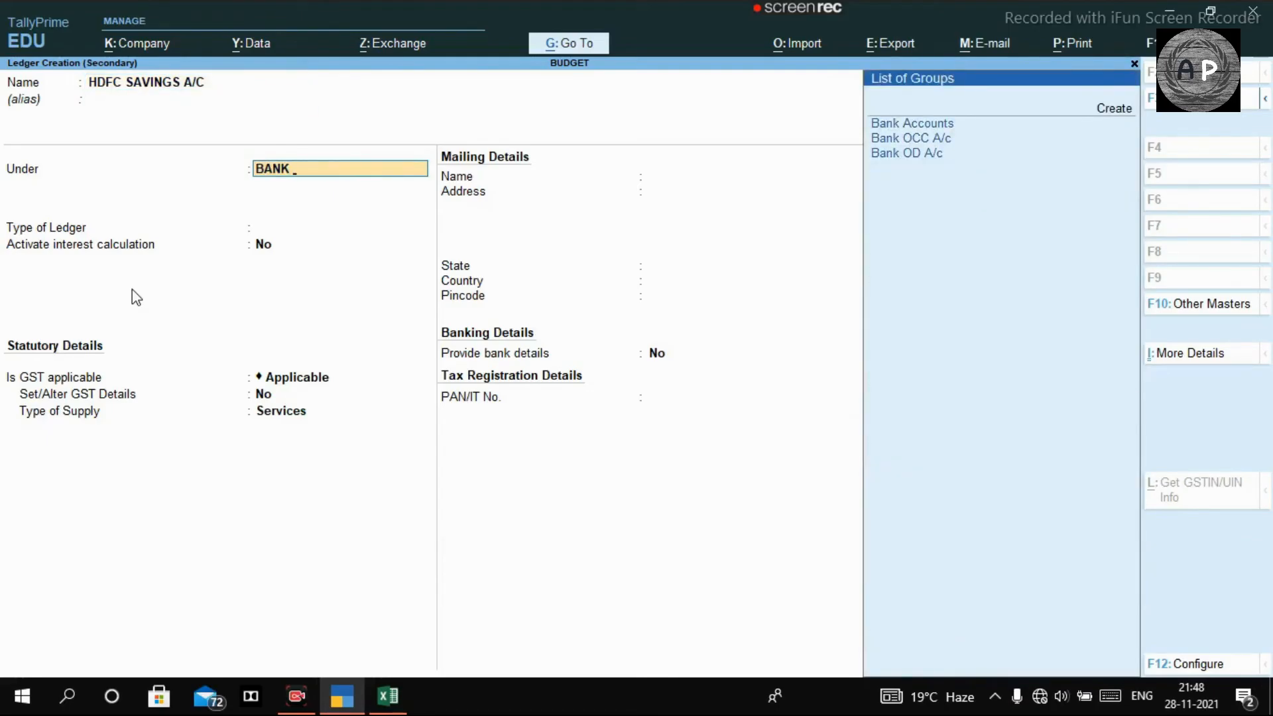
{"action": "key", "text": "Down"}
{"action": "key", "text": "Down"}
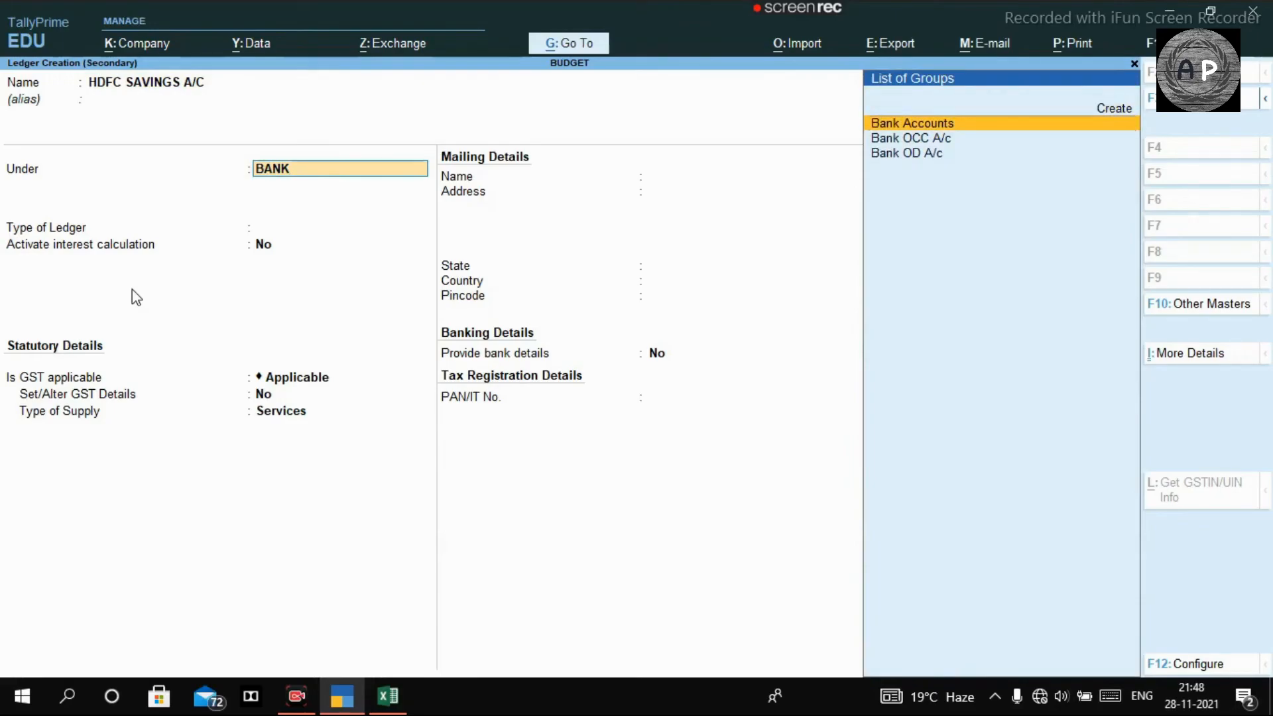
{"action": "key", "text": "Return"}
{"action": "key", "text": "ctrl+a"}
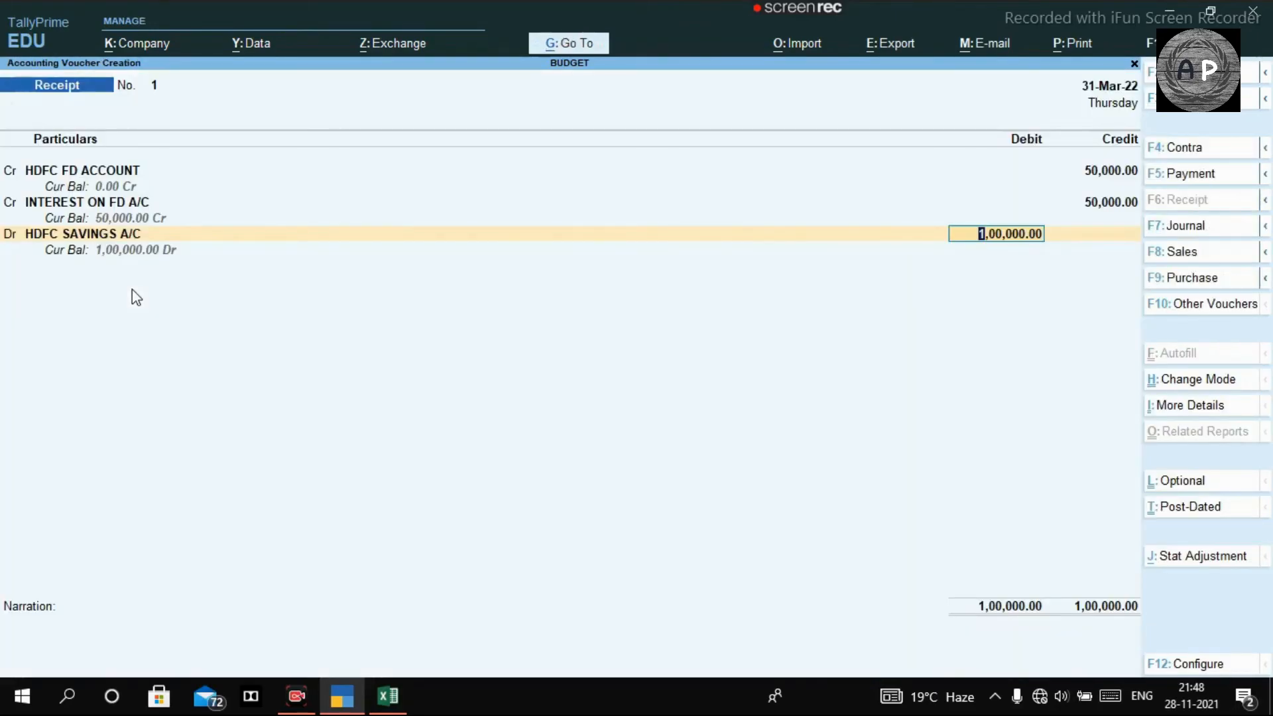
Debit HDFC SAVINGS A/C with 1,00,000 using a Cheque/DD bank allocation, and save the receipt voucher without a narration
{"action": "key", "text": "Return"}
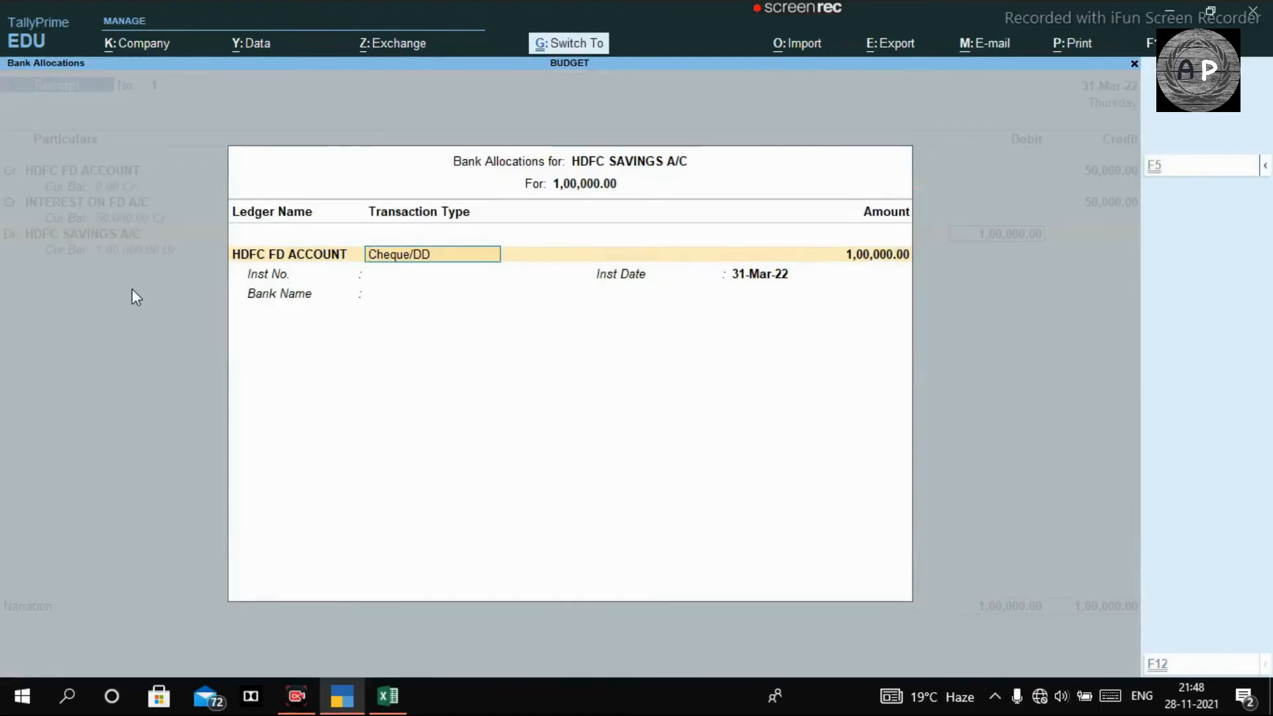
{"action": "key", "text": "ctrl+a"}
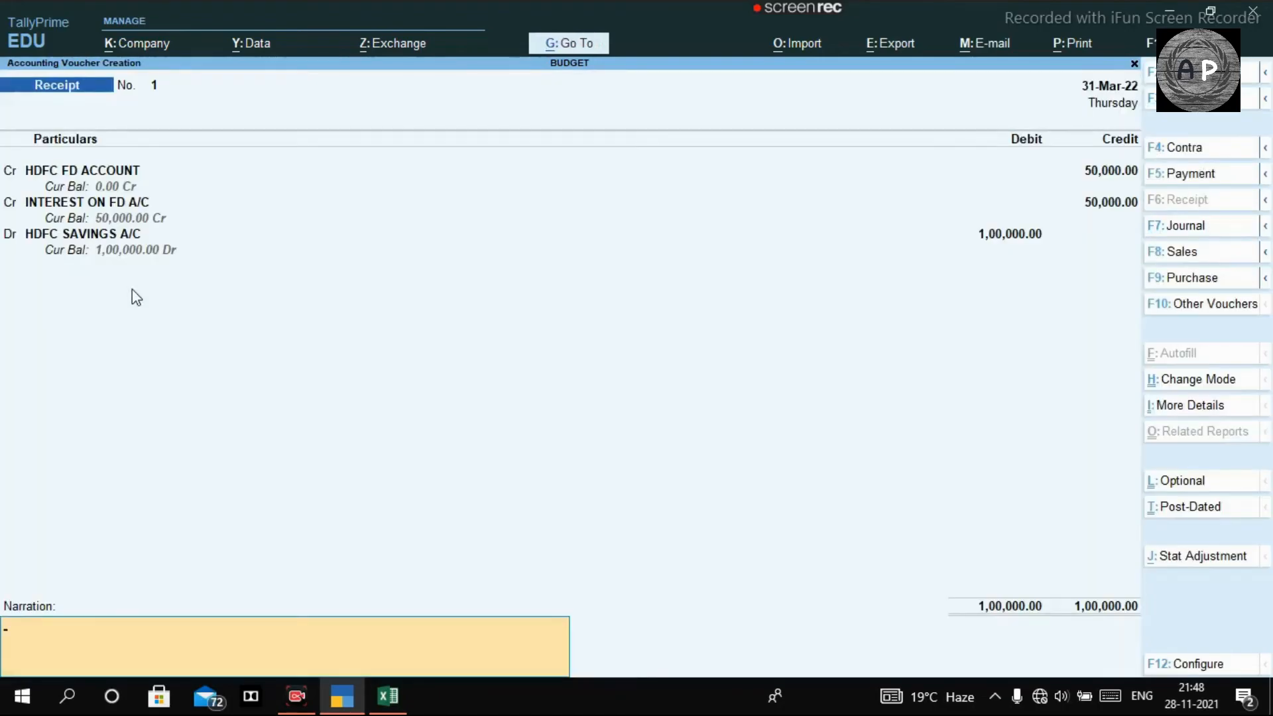
{"action": "key", "text": "ctrl+a"}
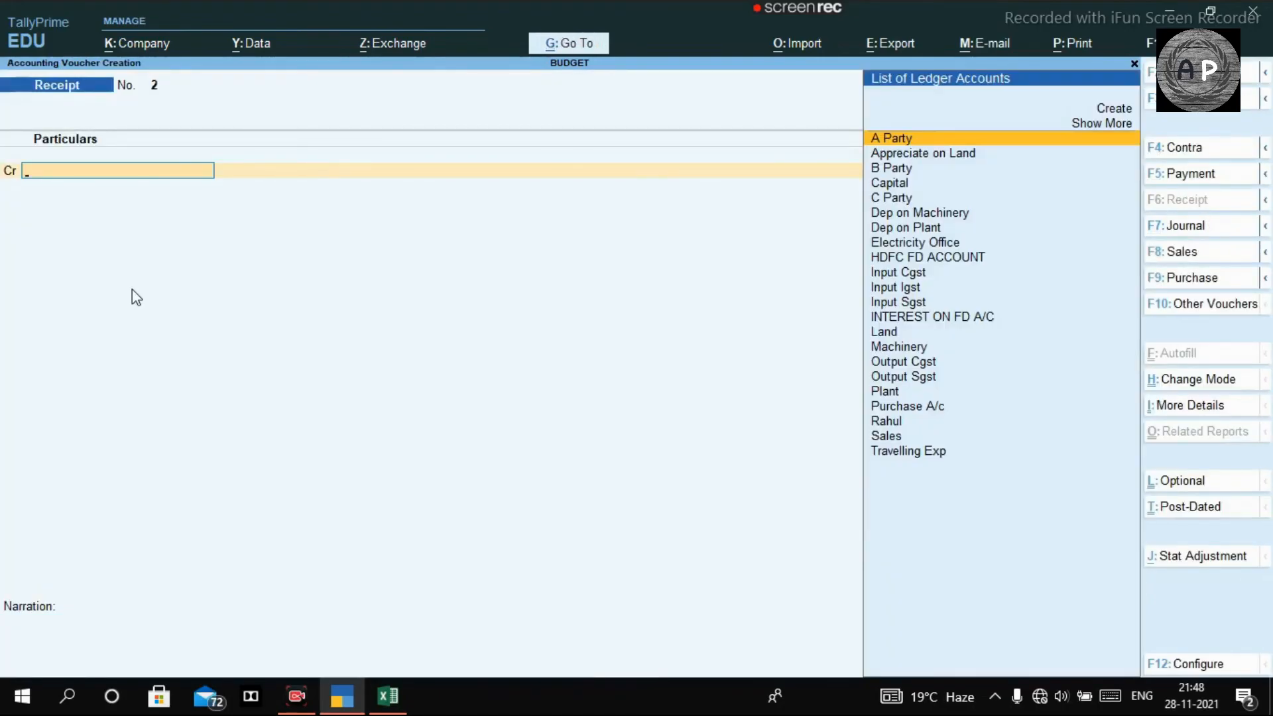
{"action": "key", "text": "Escape"}
{"action": "key", "text": "Return"}
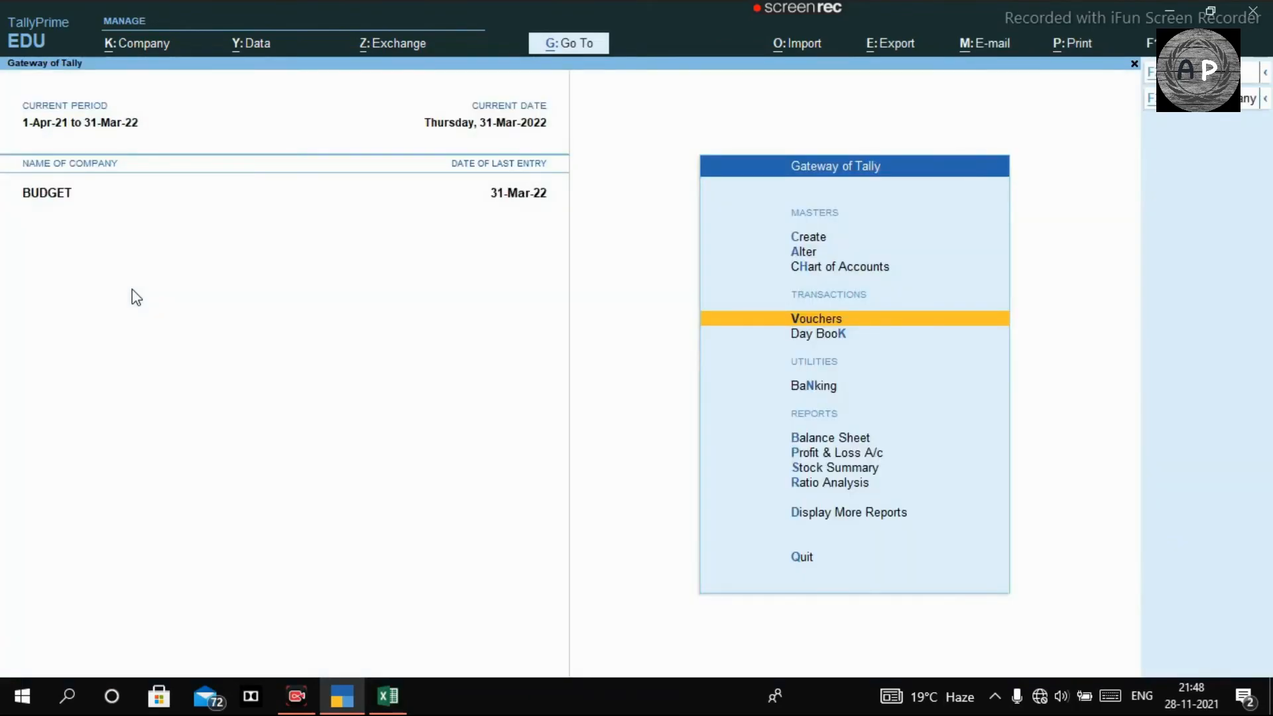
Find and open the Balance Sheet report for the BUDGET company
{"action": "key", "text": "alt+g"}
{"action": "type", "text": "BALA"}
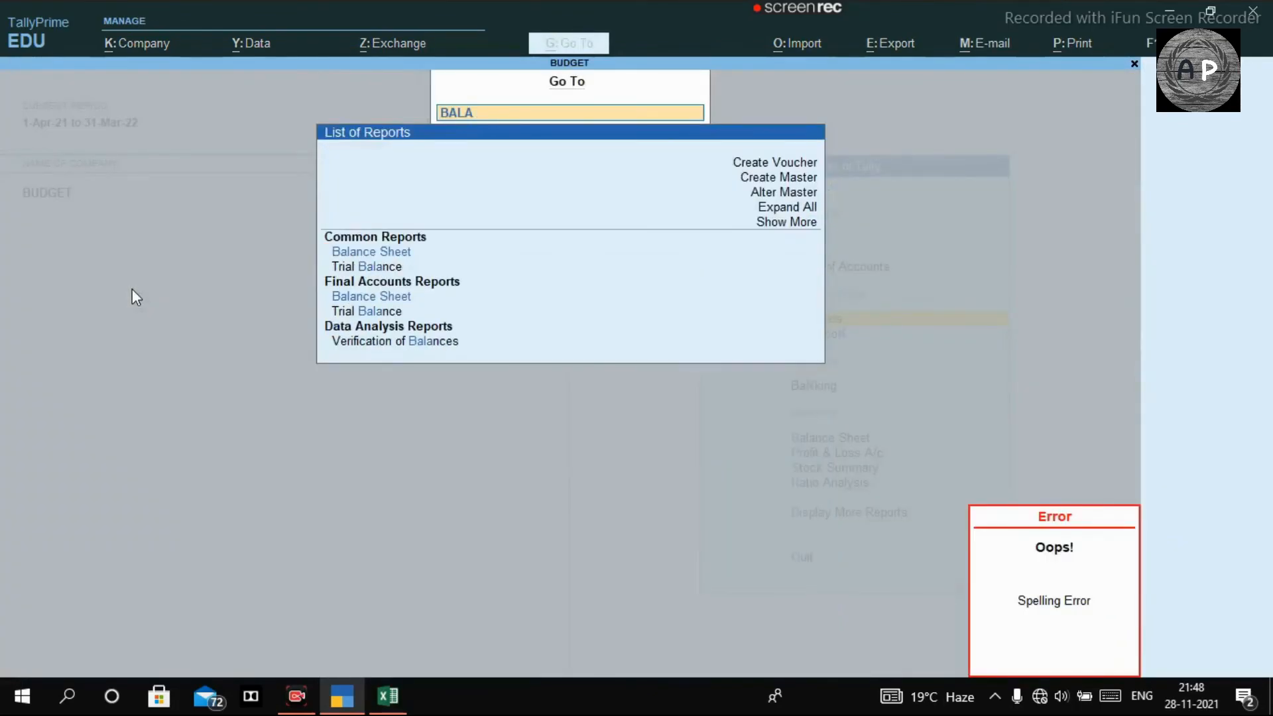
{"action": "key", "text": "Down"}
{"action": "key", "text": "Down"}
{"action": "key", "text": "Up"}
{"action": "key", "text": "Return"}
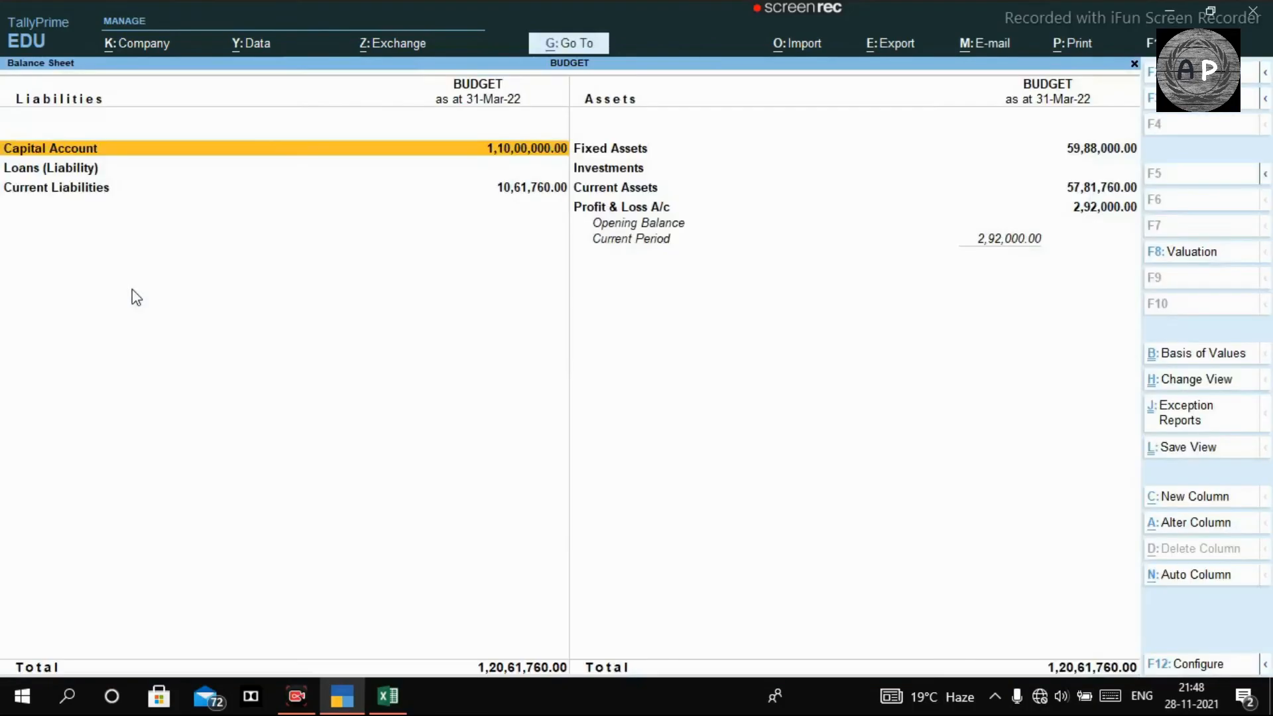
Examine the Investments group summary from the Balance Sheet's assets, and return to the Balance Sheet
{"action": "key", "text": "Right"}
{"action": "key", "text": "Down"}
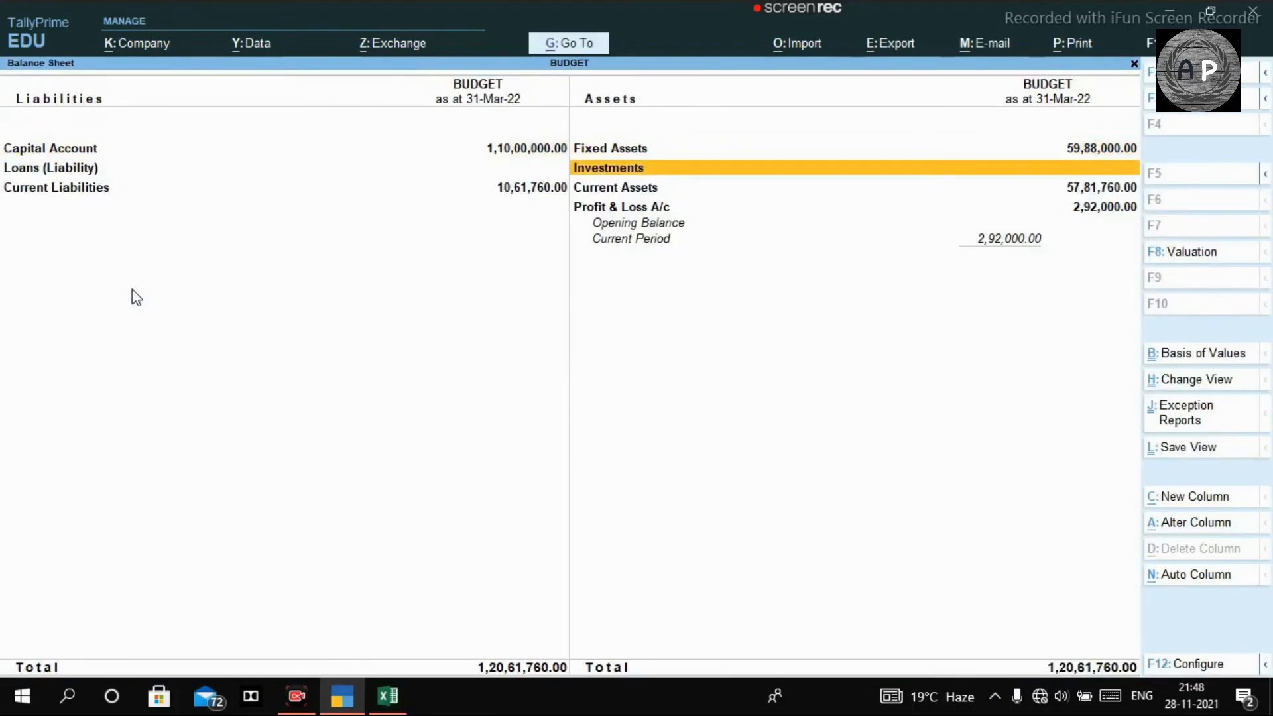
{"action": "key", "text": "Return"}
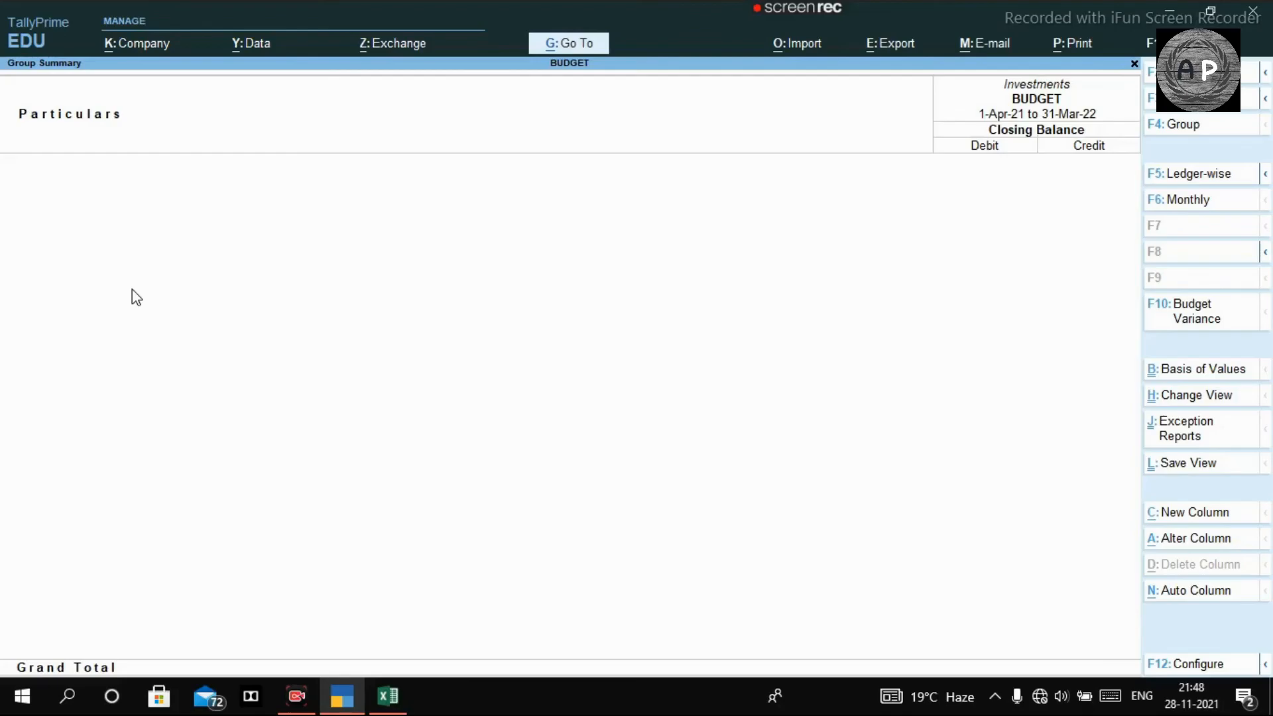
{"action": "key", "text": "Escape"}
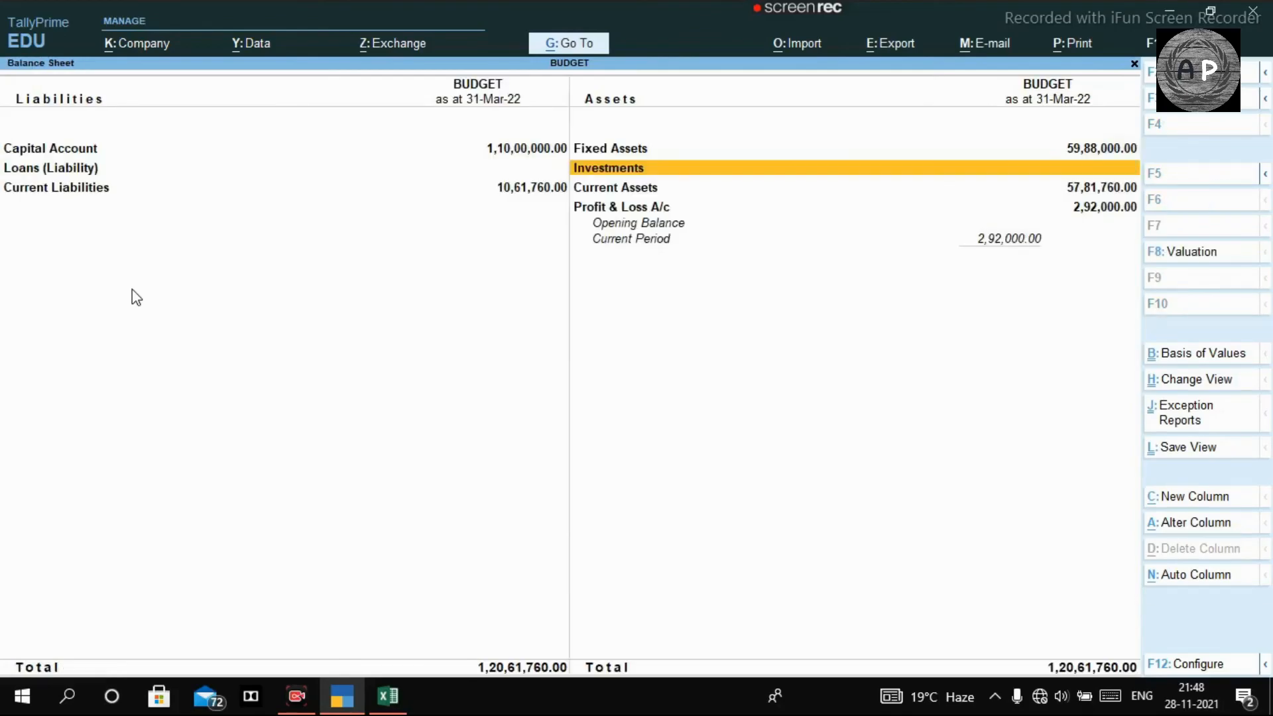
Open Bank Accounts within Current Assets and examine the HDFC SAVINGS A/C closing balance
{"action": "key", "text": "Down"}
{"action": "key", "text": "Down"}
{"action": "key", "text": "Up"}
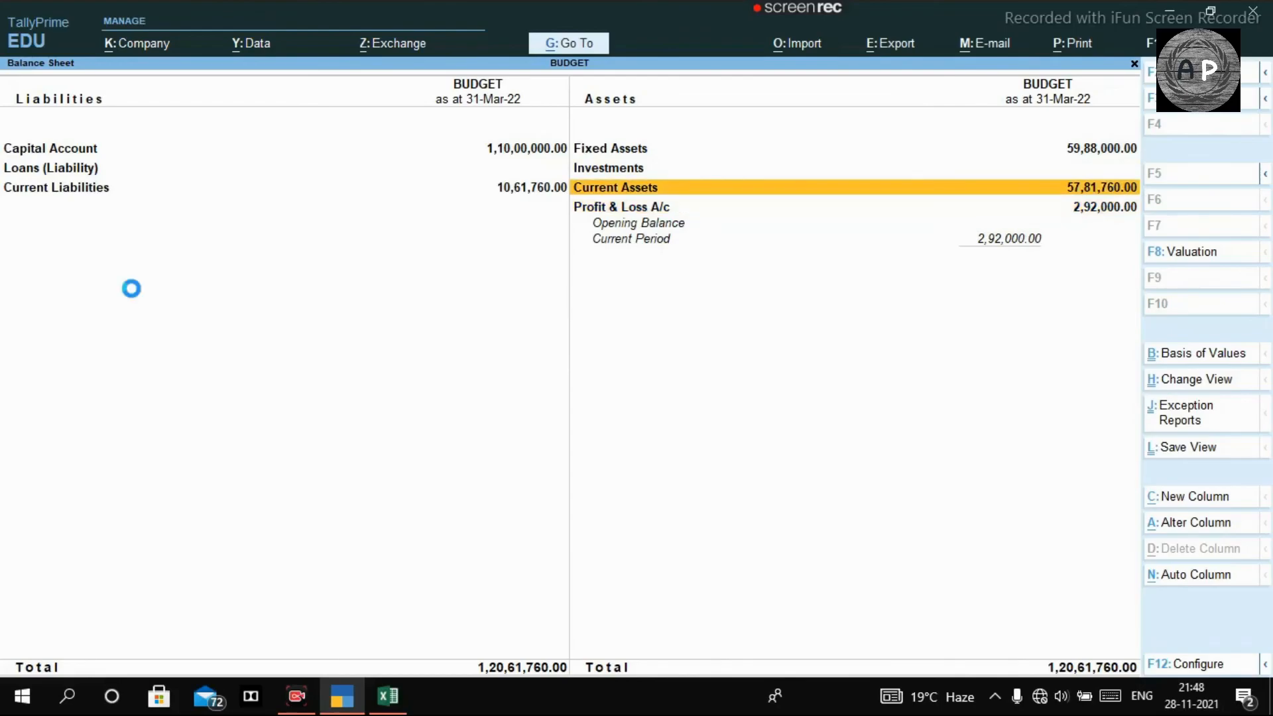
{"action": "key", "text": "Return"}
{"action": "key", "text": "Down"}
{"action": "key", "text": "Down"}
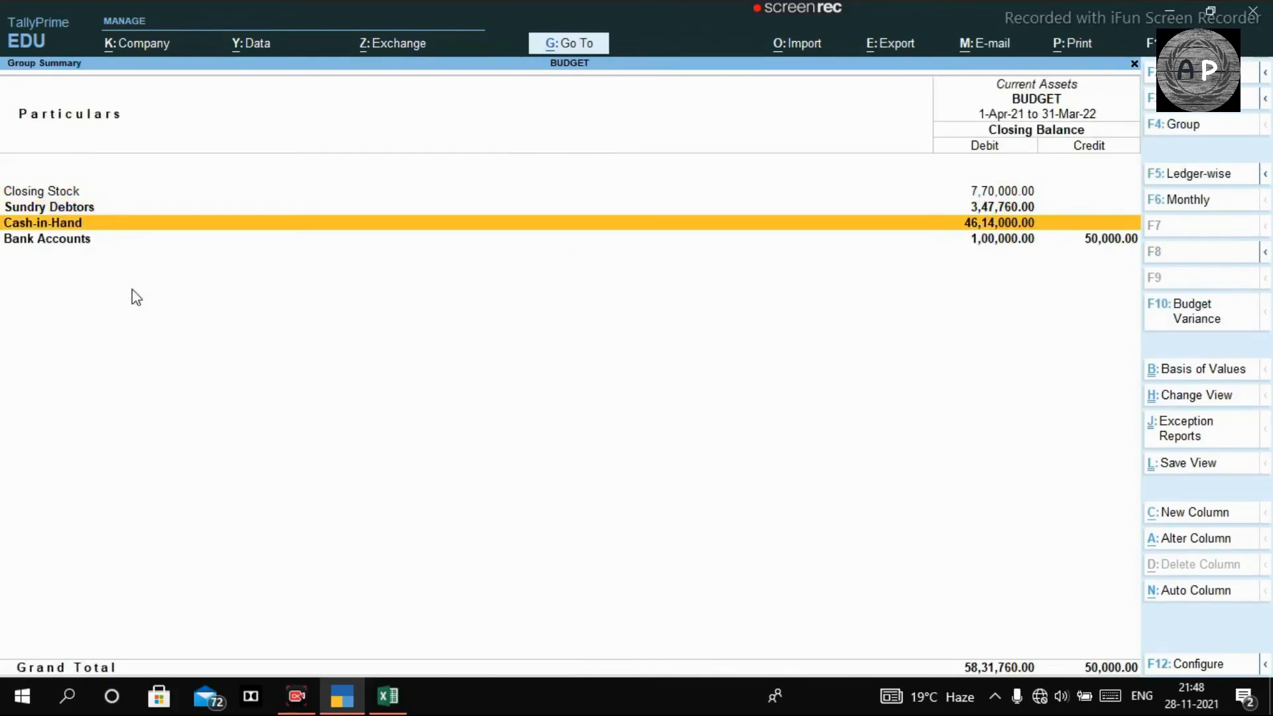
{"action": "key", "text": "Down"}
{"action": "key", "text": "Return"}
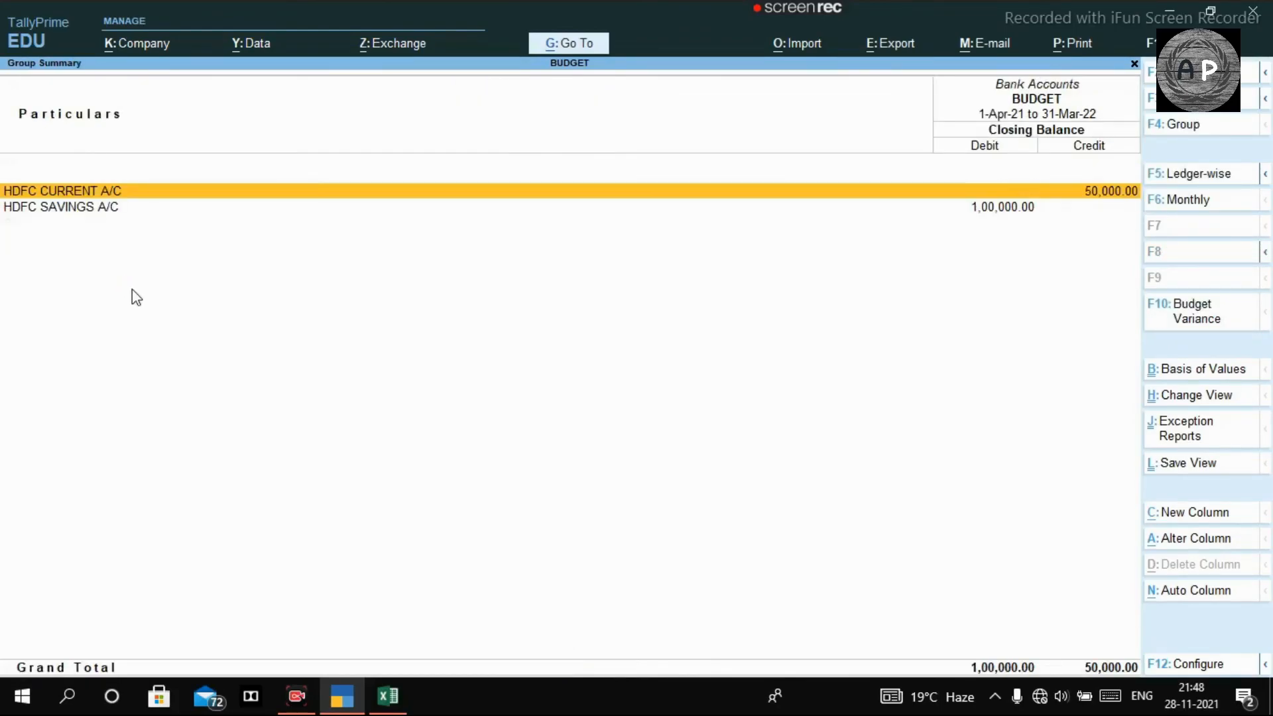
{"action": "key", "text": "Down"}
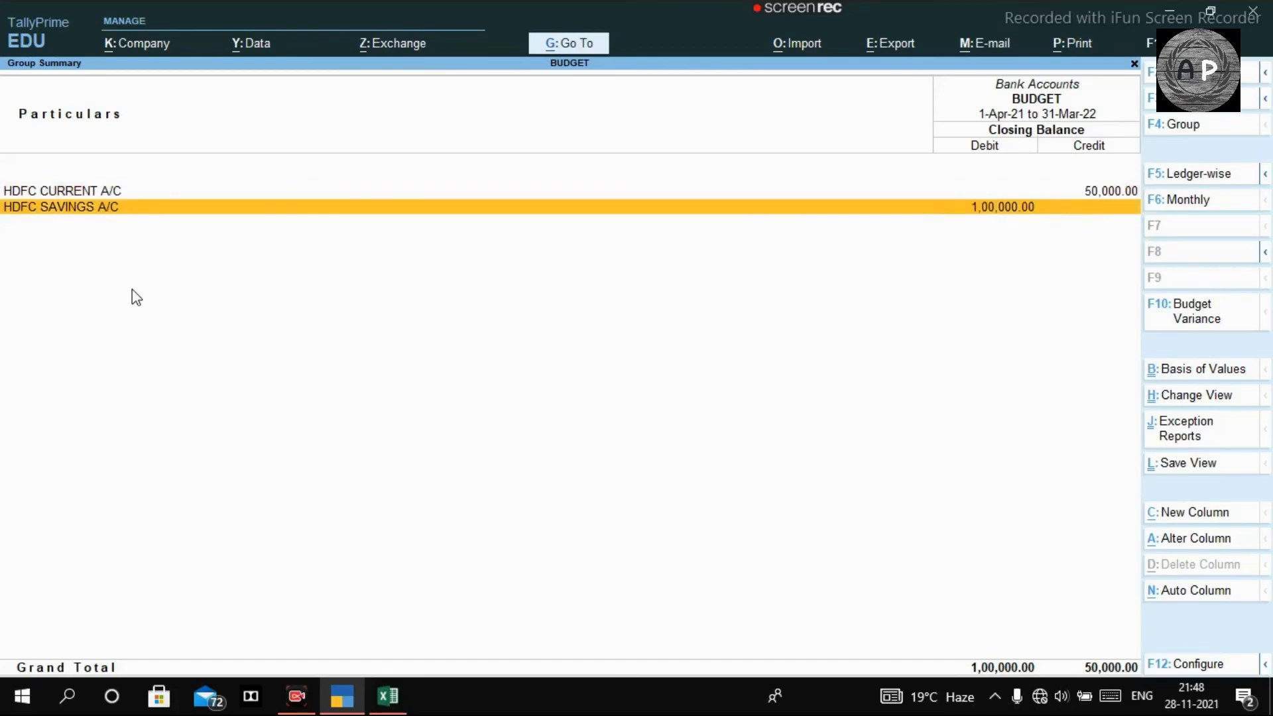